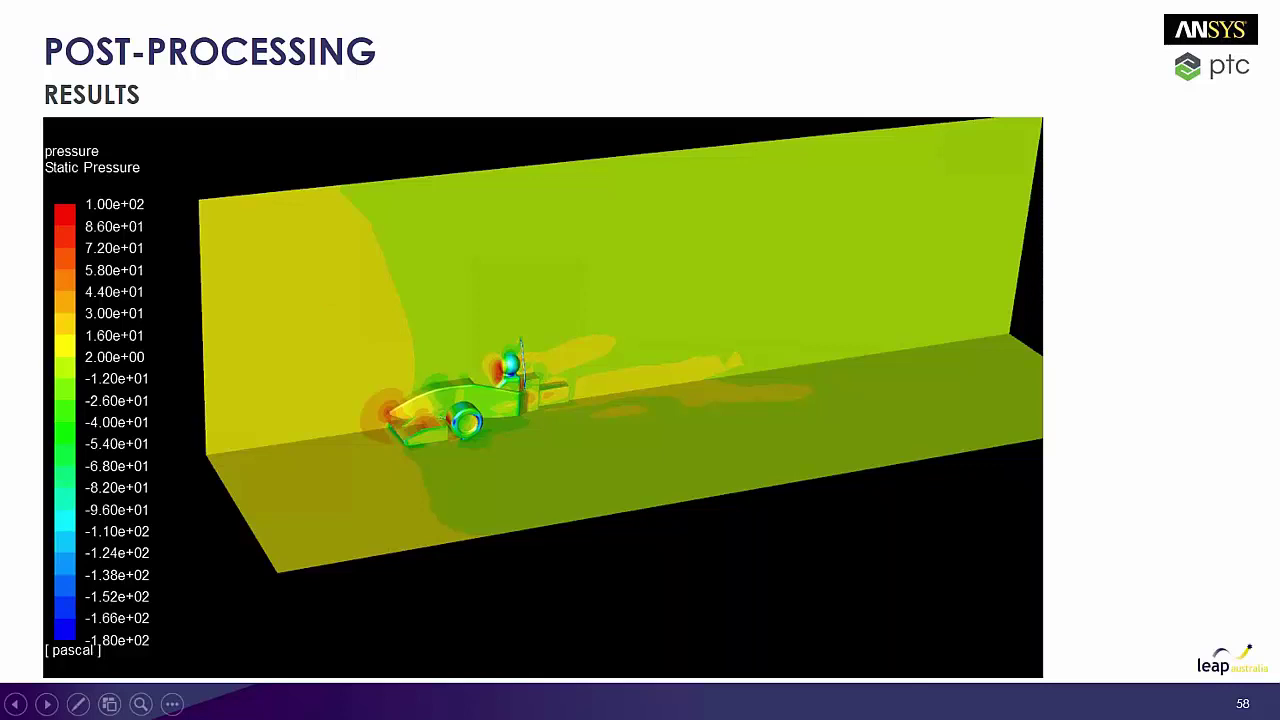
Advance the slideshow two slides, from the static-pressure results to the car mesh slide.
key(Right)
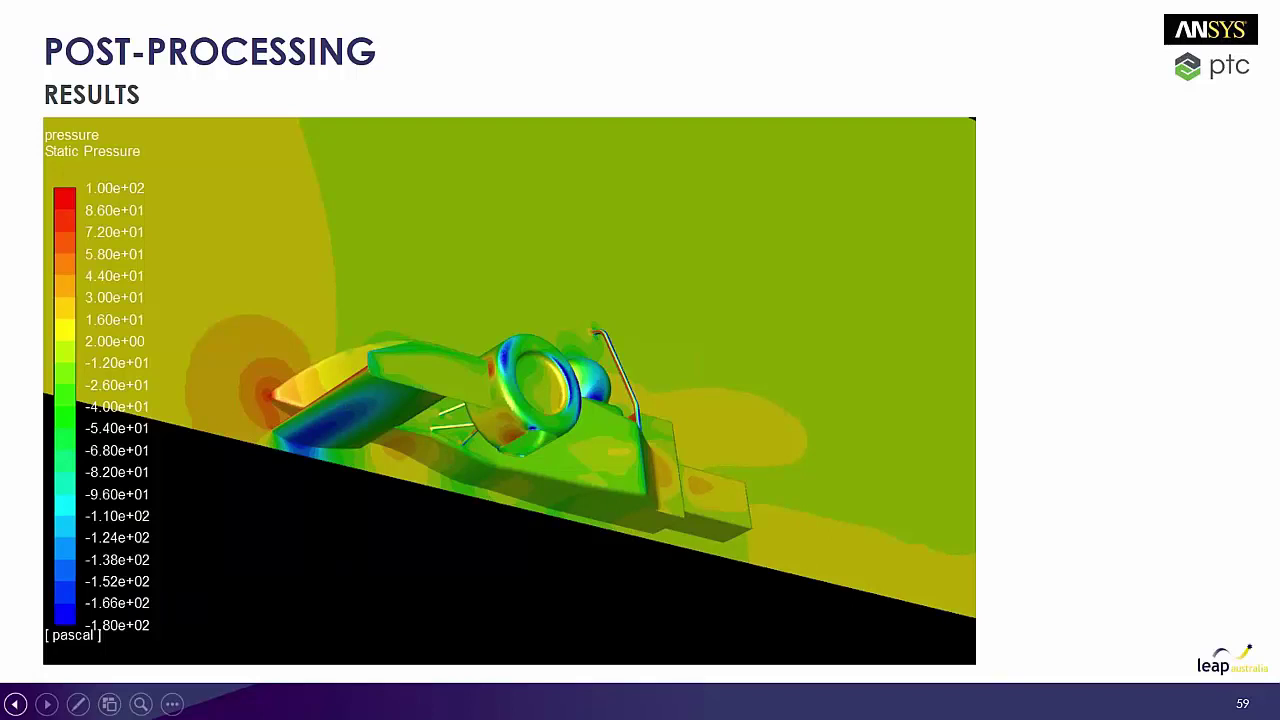
key(Right)
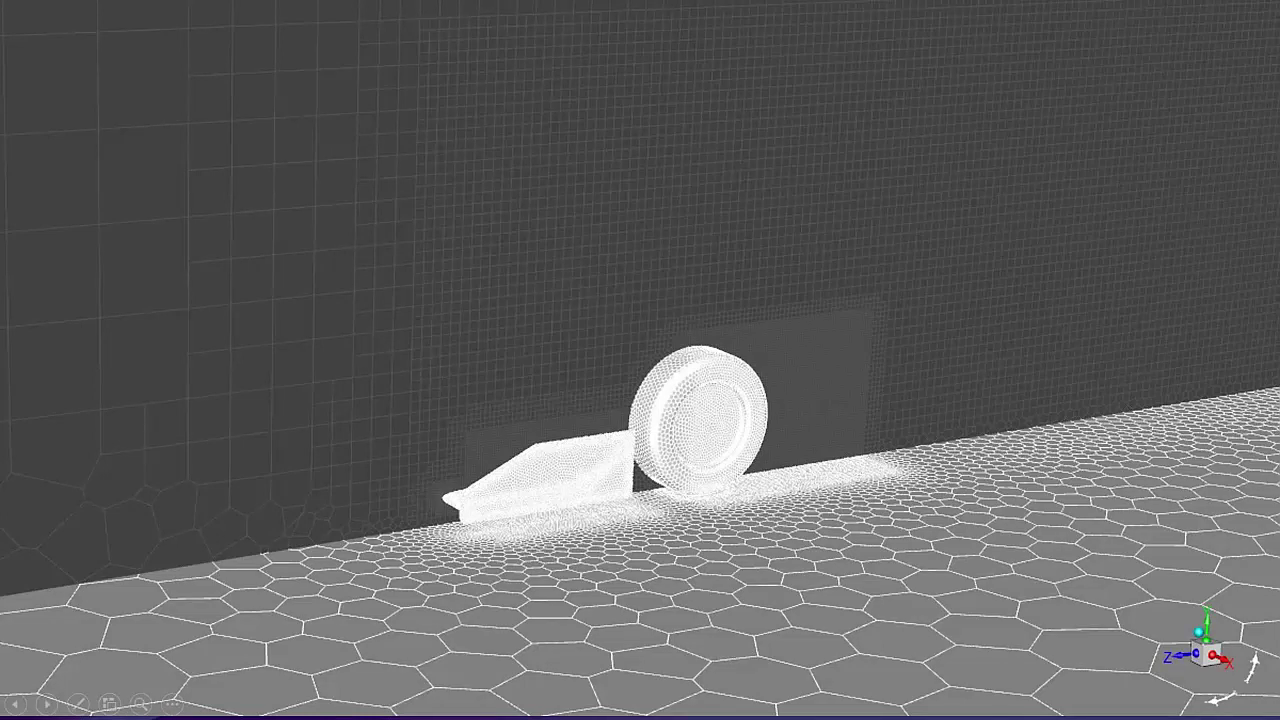
Step through the velocity-magnitude and static-pressure contour slides (61 and 62).
key(Right)
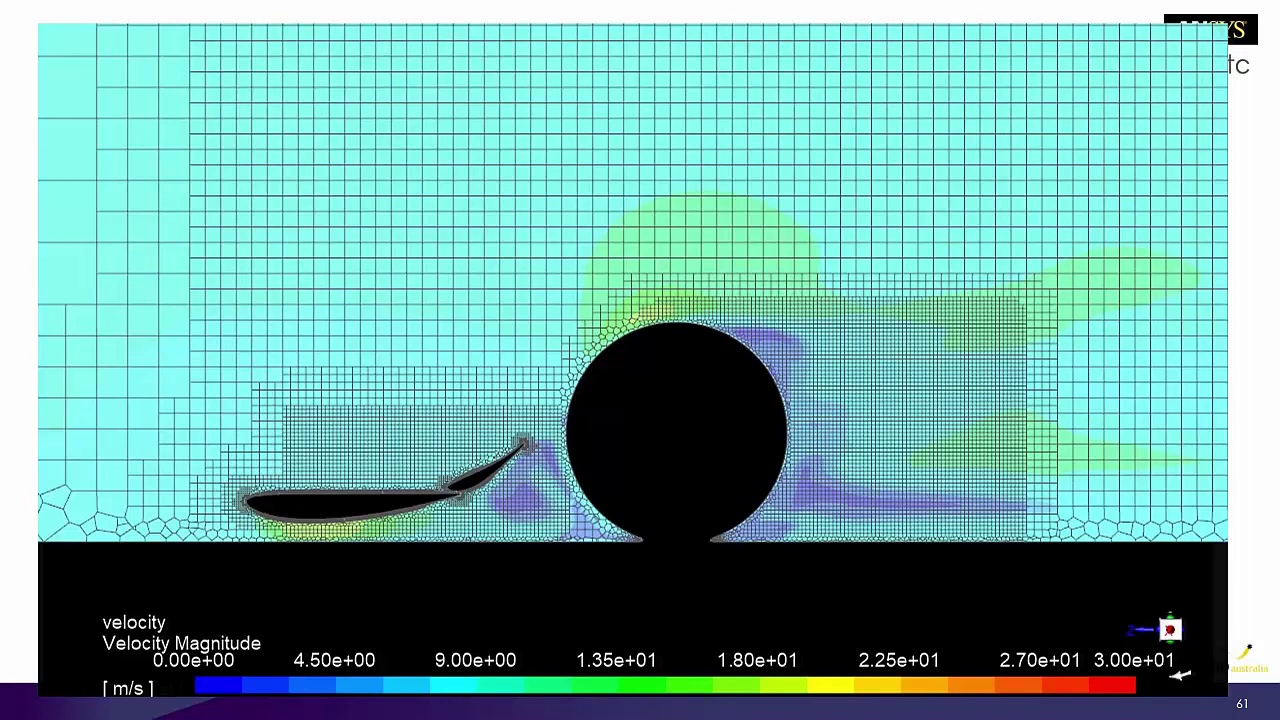
key(Right)
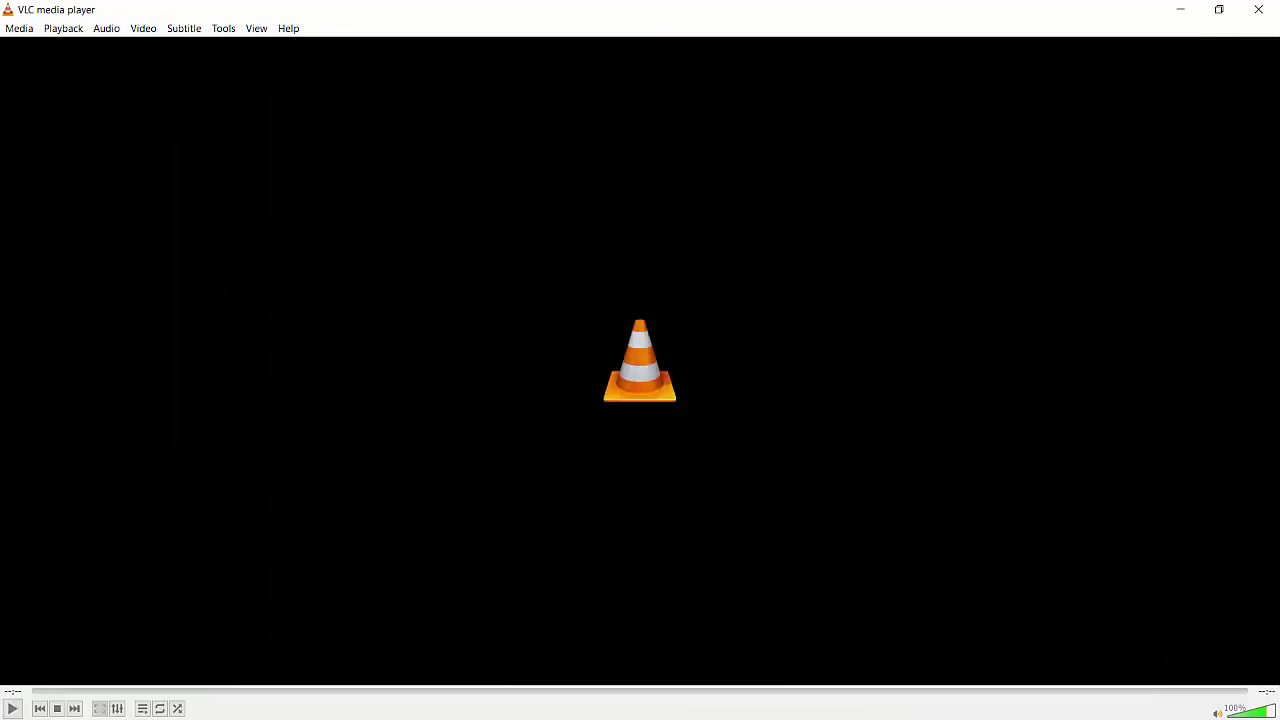
Play tp sweep.mp4 in VLC, then close the player to get back to Fluent.
drag(185, 28, 322, 297)
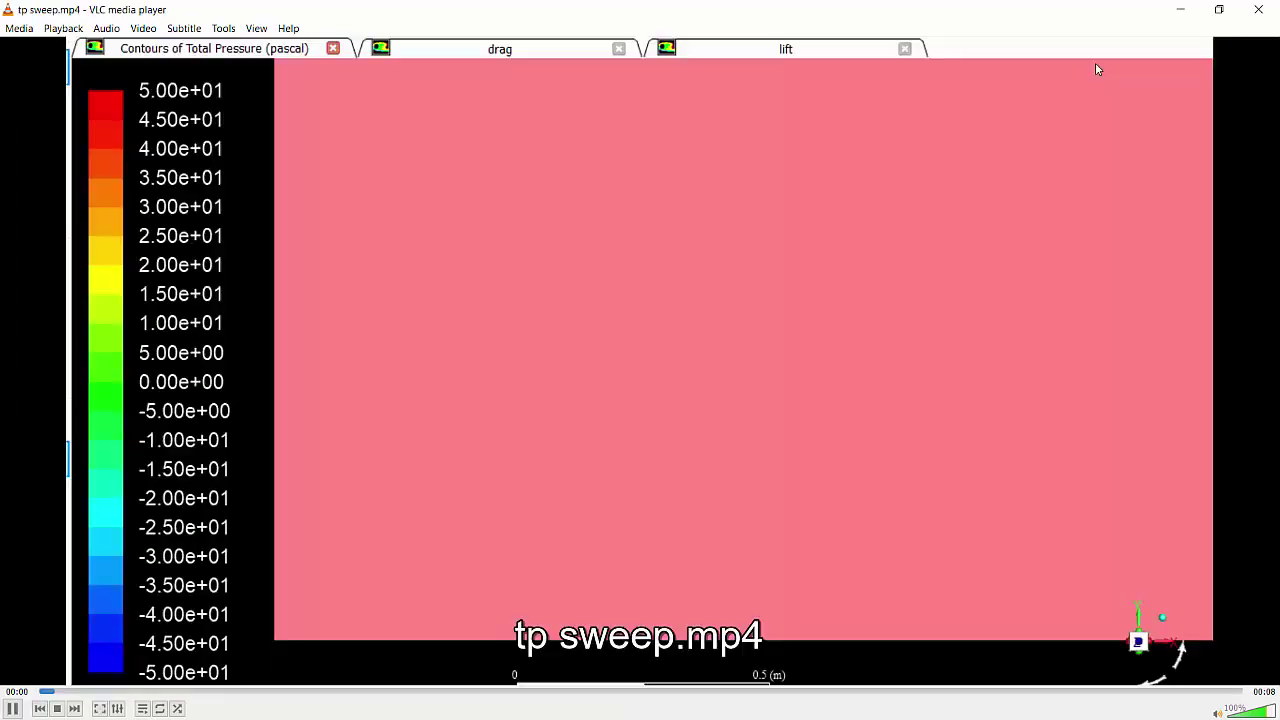
click(1258, 9)
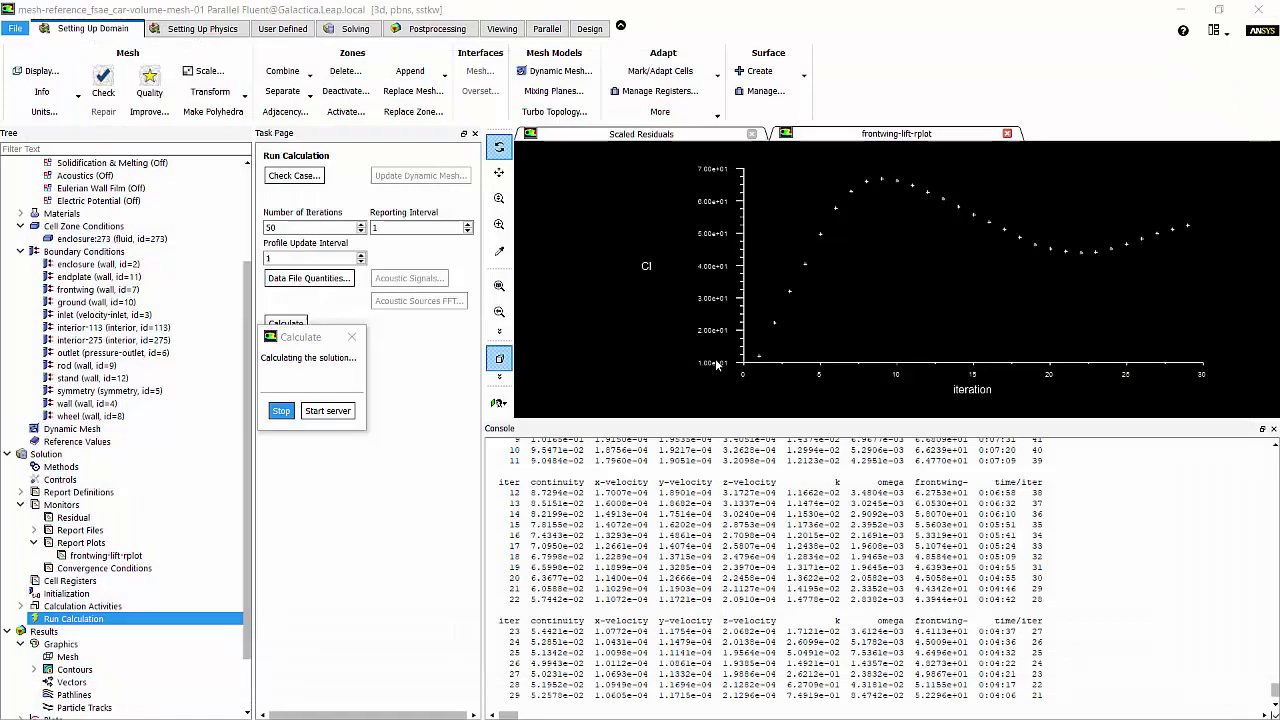
Stop the calculation, check the scaled residuals, then return to the frontwing-lift-rplot.
click(283, 414)
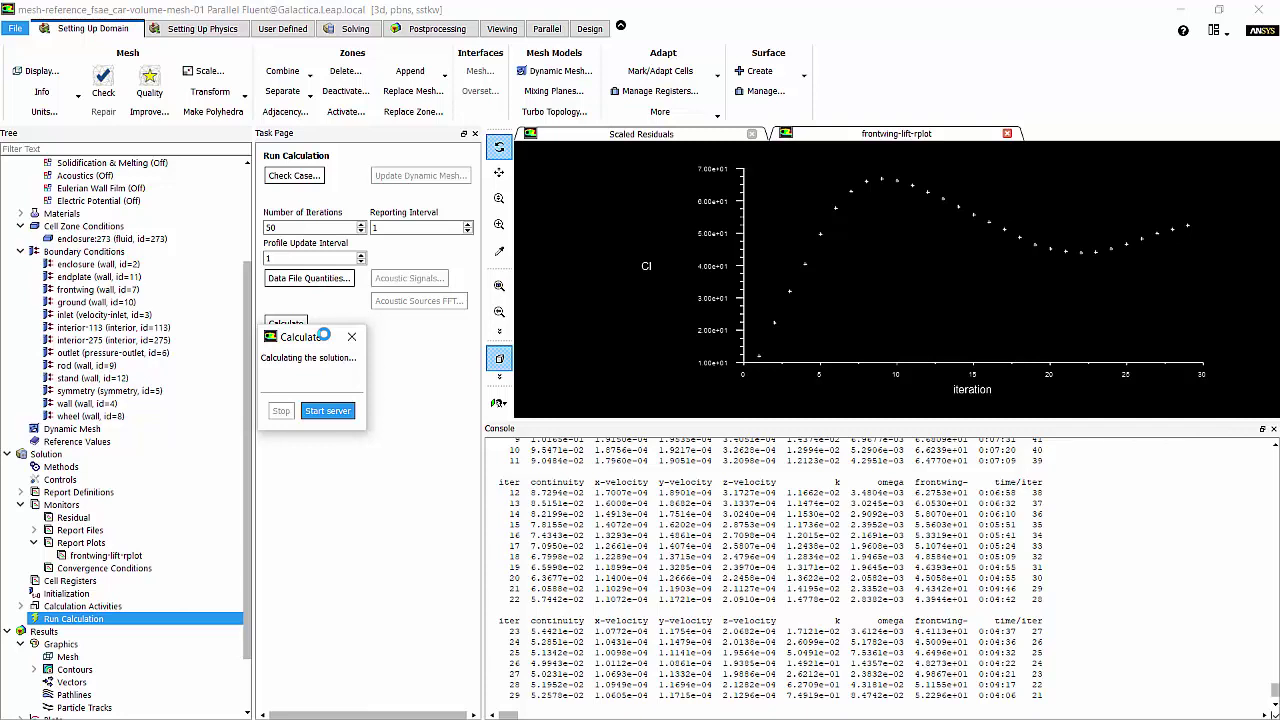
click(656, 139)
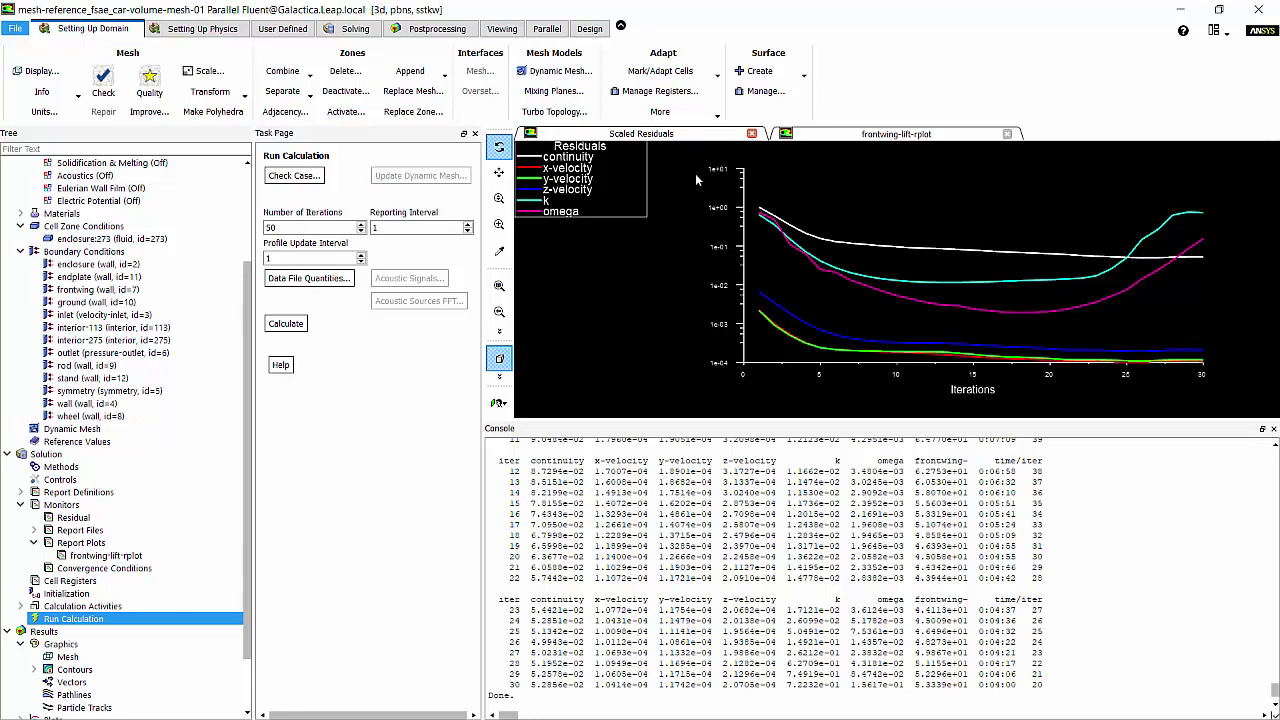
click(878, 135)
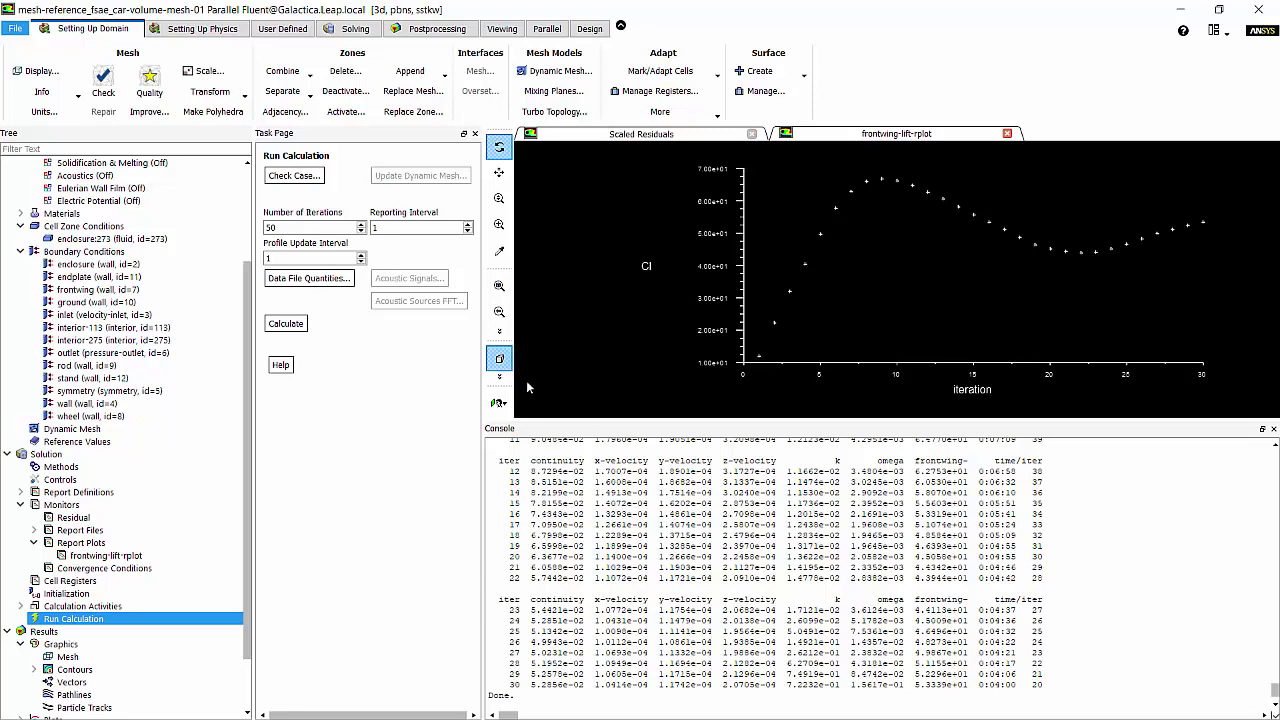
Set contour-1 to Static Pressure with Node Values turned off.
scroll(40, 600, down, 2)
click(34, 606)
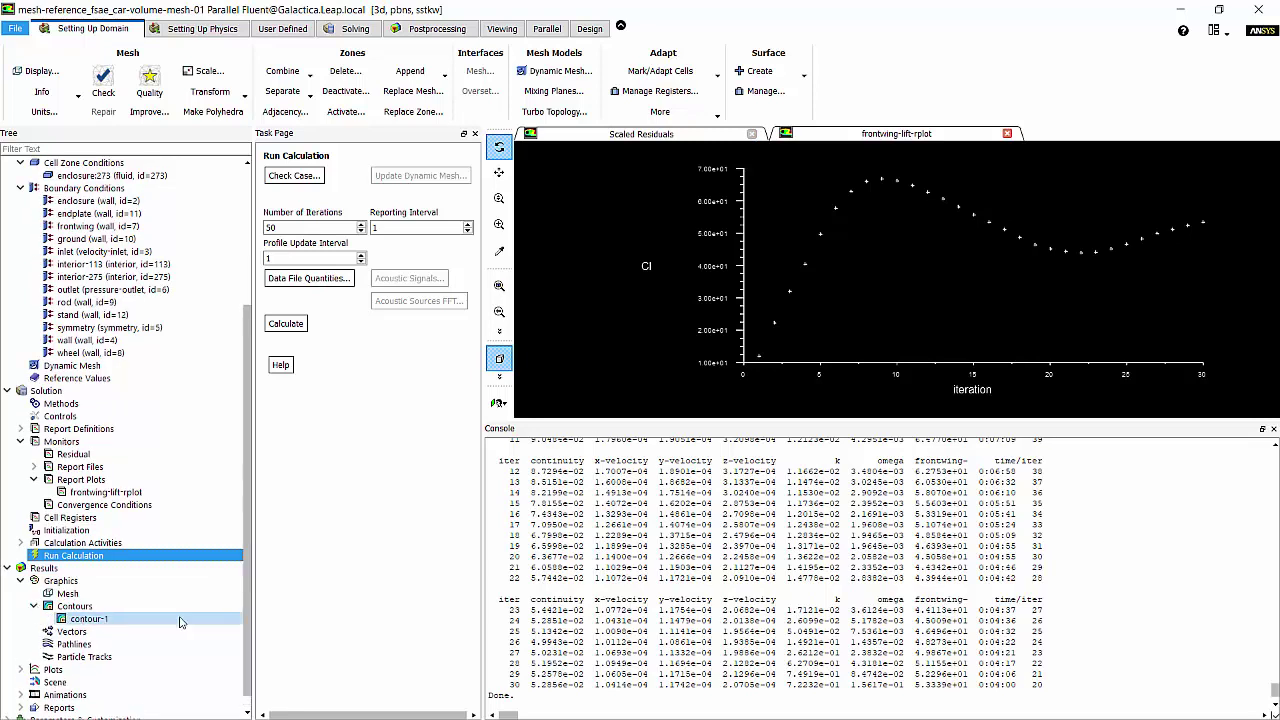
double_click(88, 619)
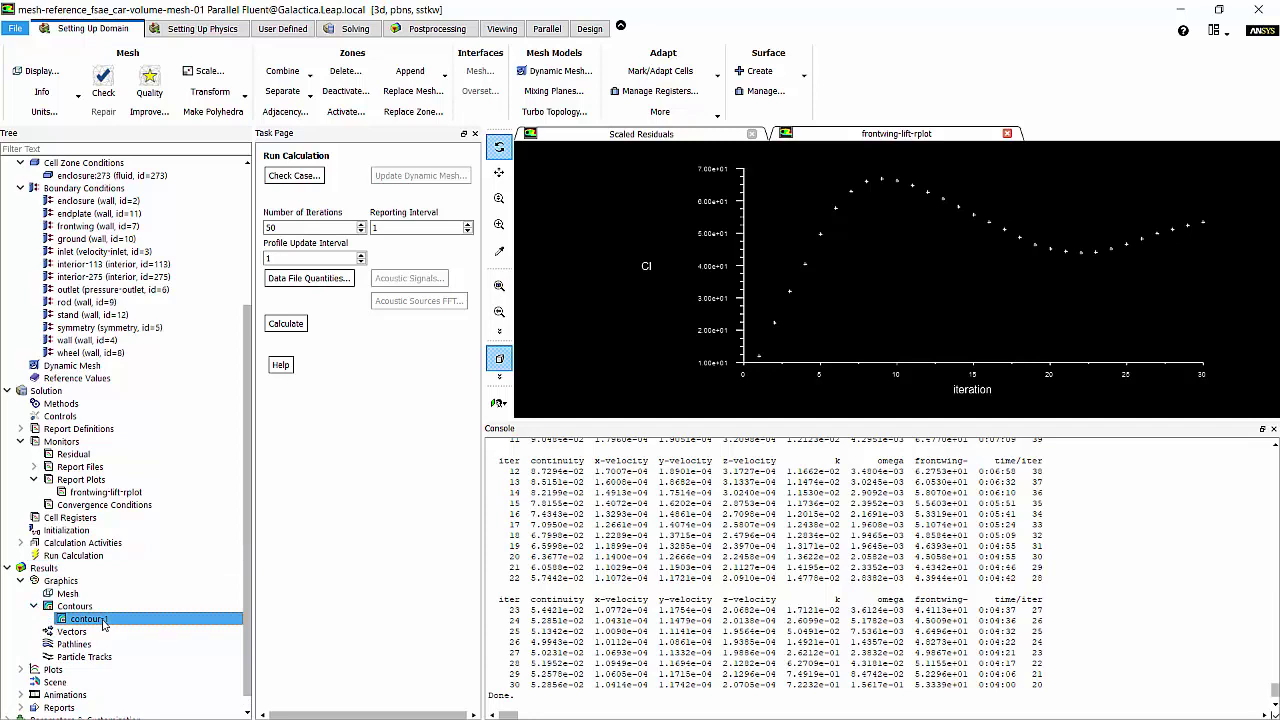
click(582, 315)
click(582, 334)
click(582, 336)
click(450, 346)
click(295, 329)
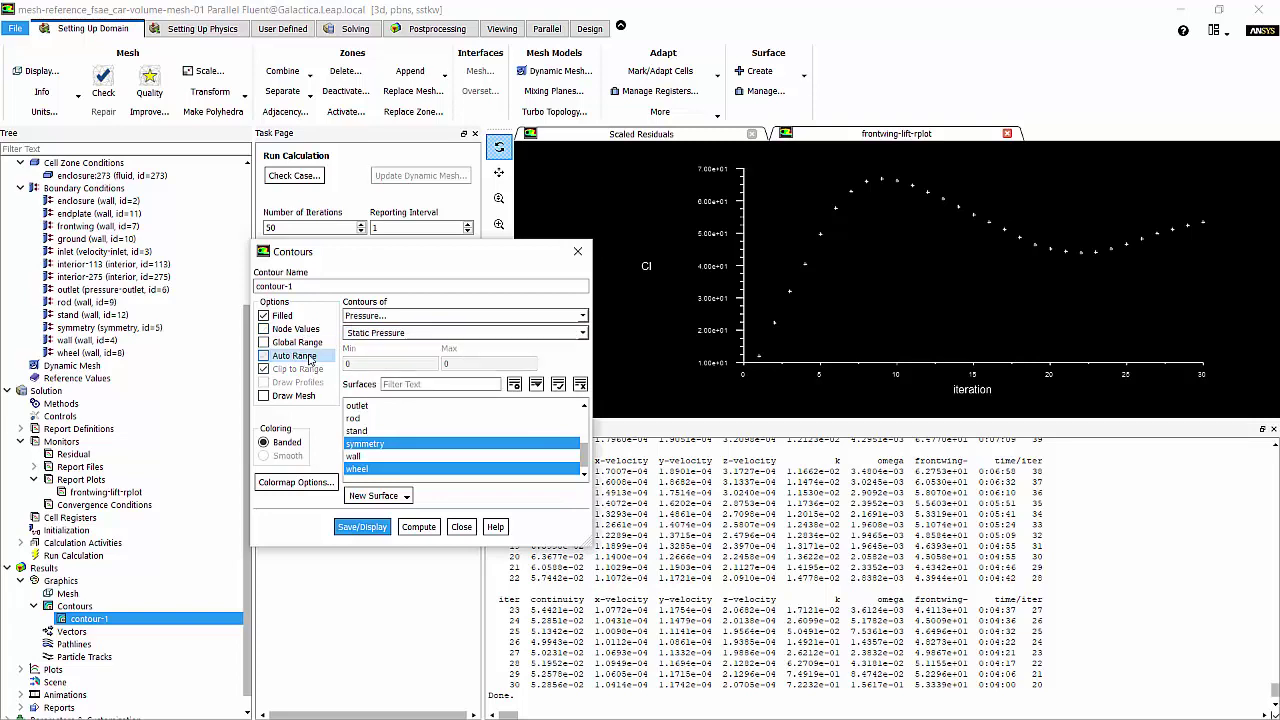
Select the enclosure, endplate, frontwing, rod, stand and wheel surfaces and display the contours.
click(580, 384)
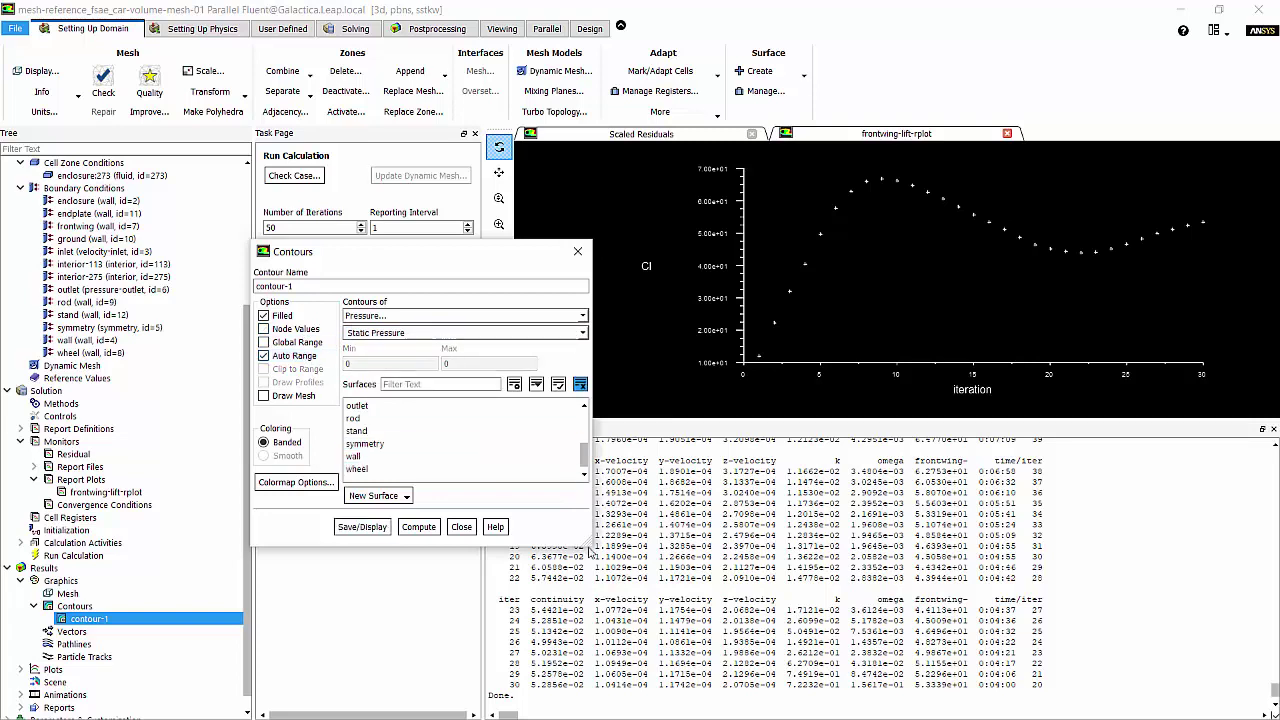
drag(592, 546, 668, 706)
click(364, 406)
click(384, 419)
click(385, 431)
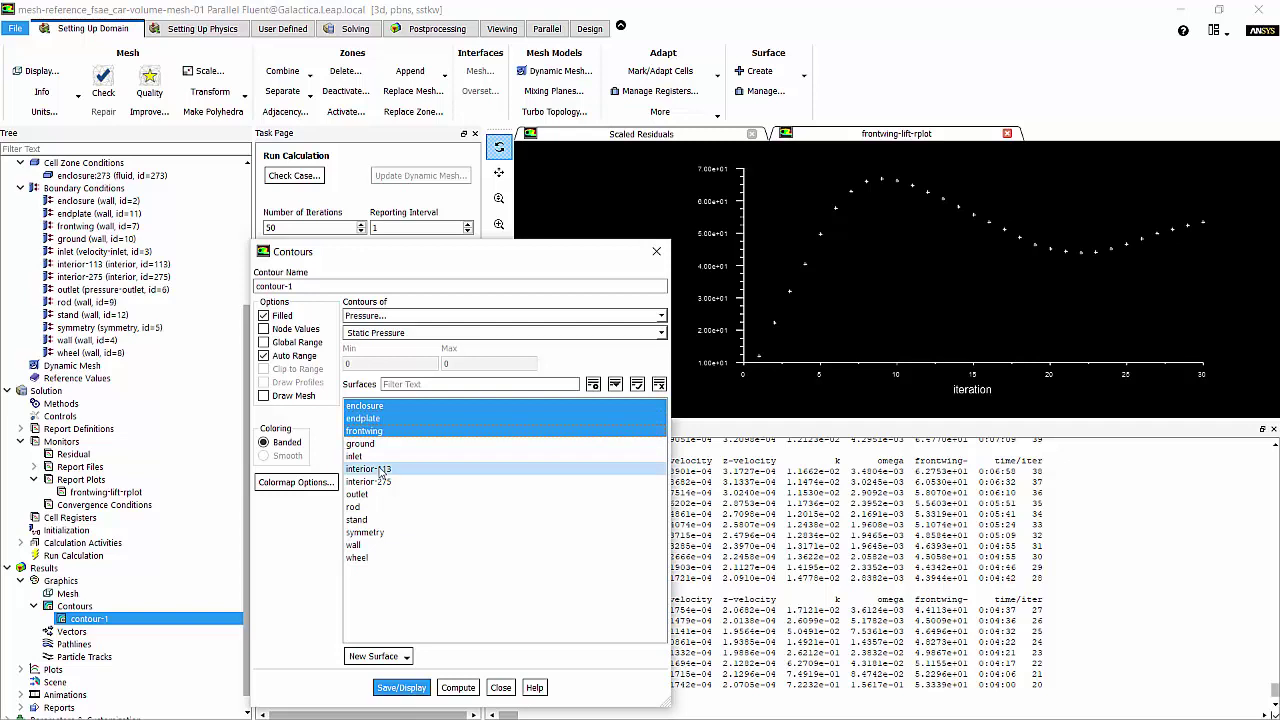
click(368, 507)
click(369, 521)
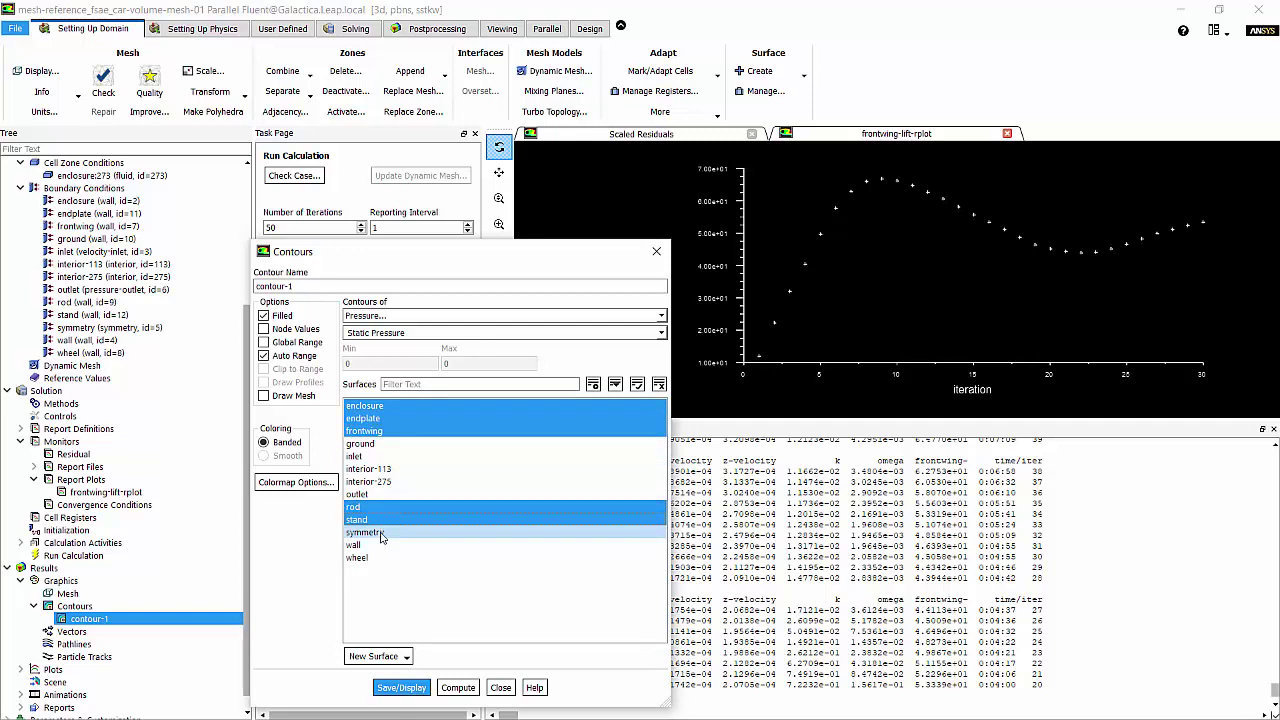
click(358, 558)
click(400, 687)
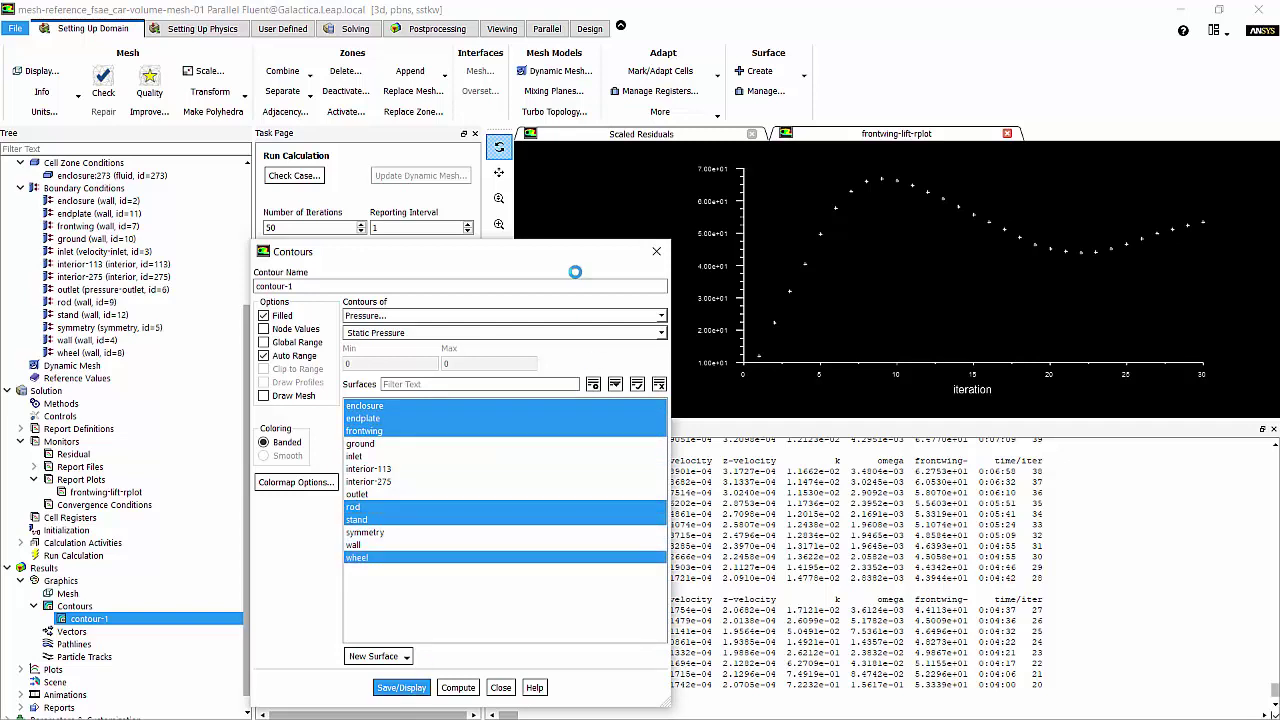
Turn off Auto Range, fix the contour range at -200 to 100 Pa, and redisplay.
drag(547, 251, 370, 183)
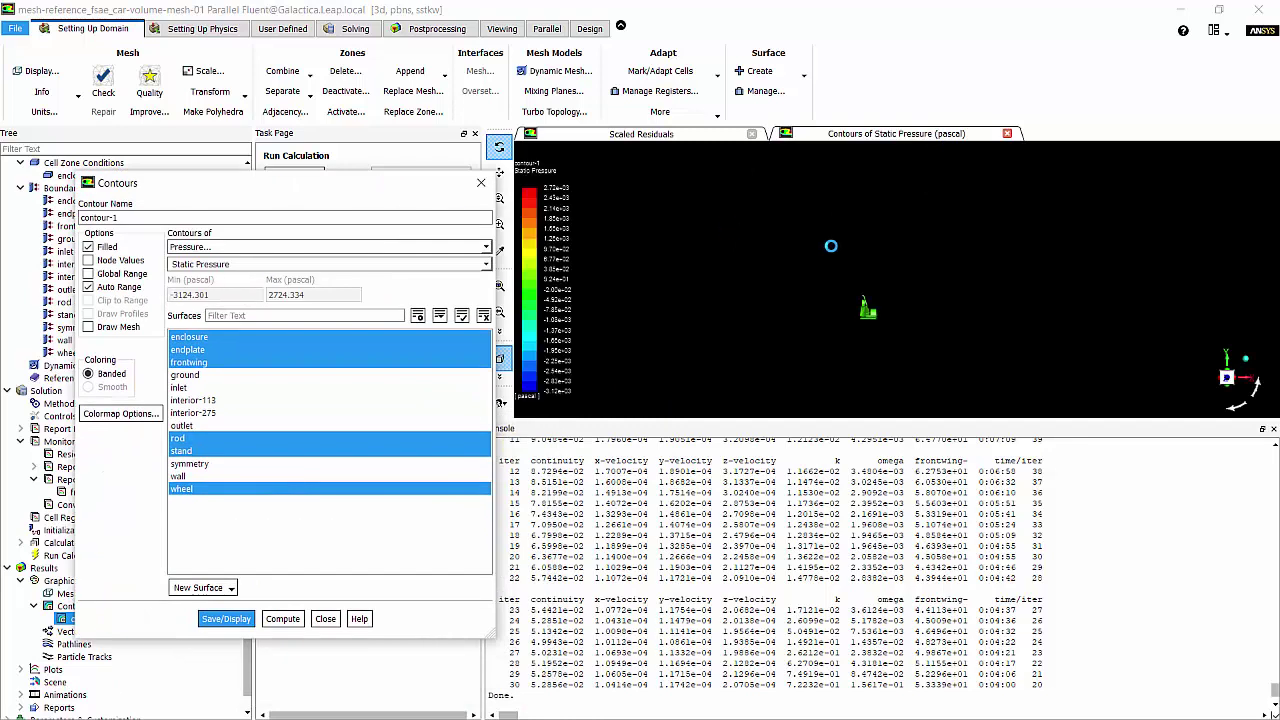
drag(918, 263, 878, 311)
scroll(852, 318, up, 3)
scroll(851, 315, up, 3)
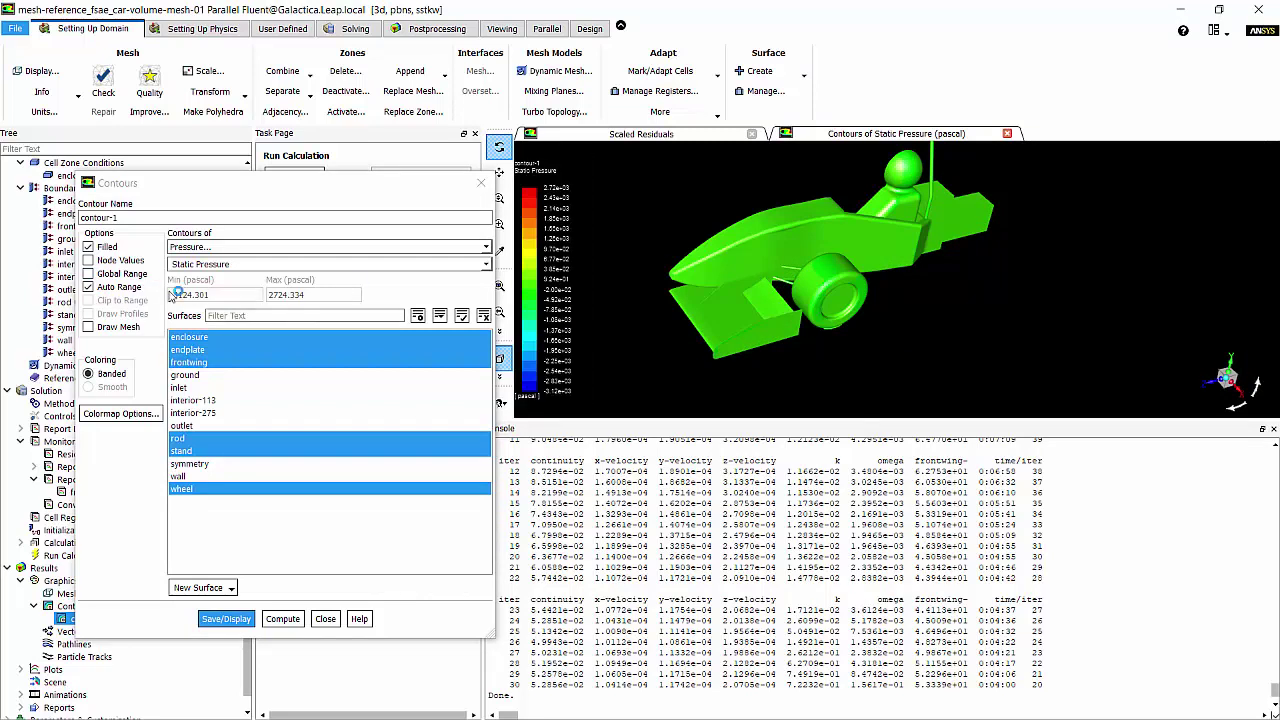
click(95, 287)
drag(248, 297, 170, 296)
text(-200)
key(Tab)
text(100)
click(110, 302)
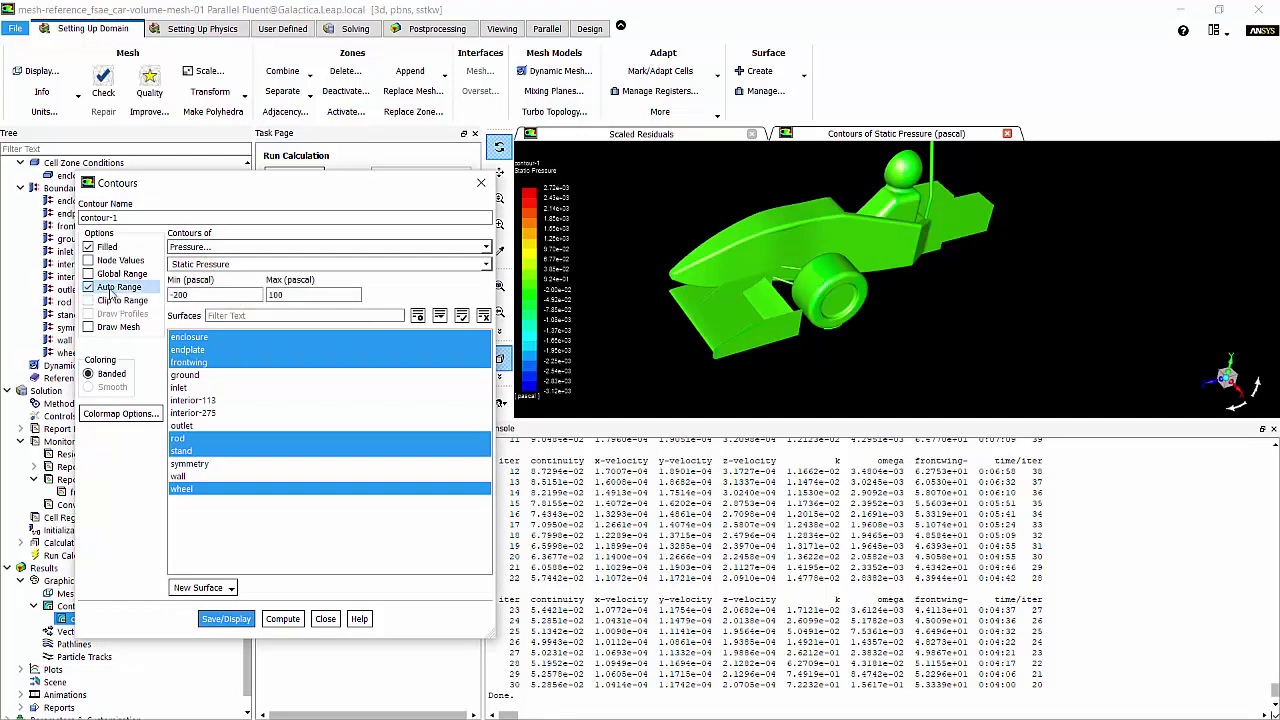
click(226, 619)
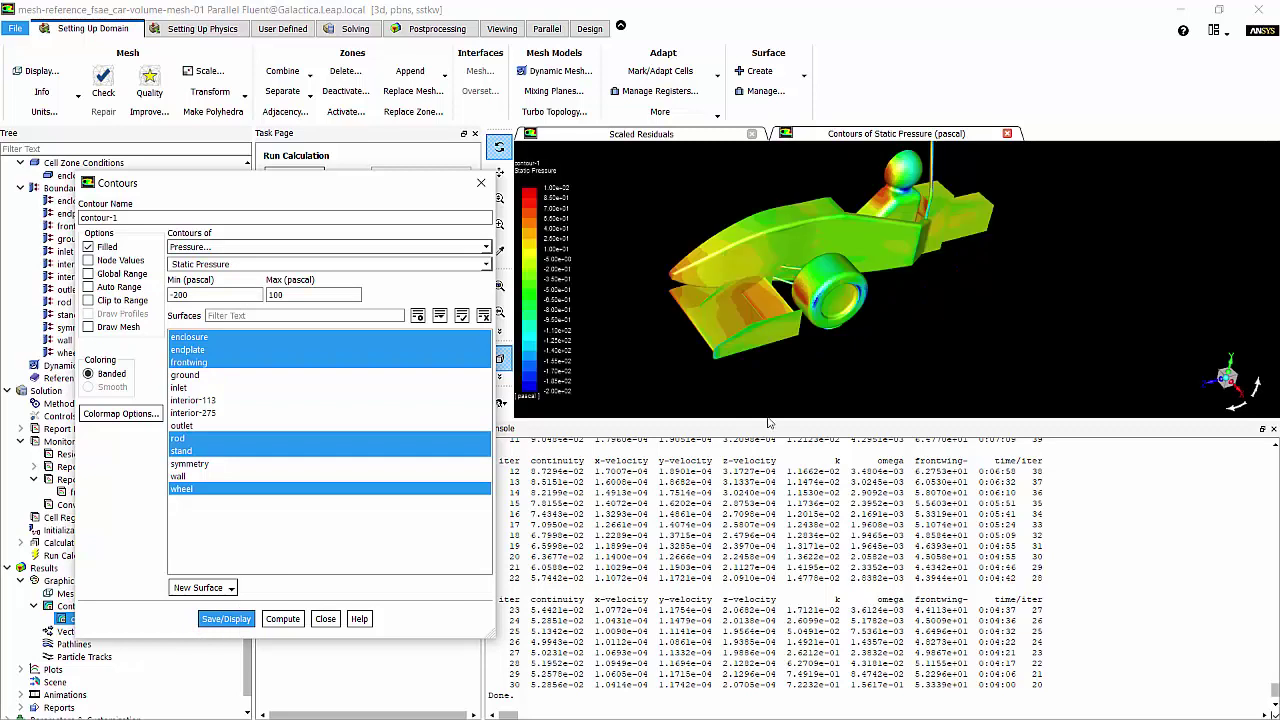
Enable Clip to Range and redisplay the static-pressure contours.
drag(756, 328, 850, 228)
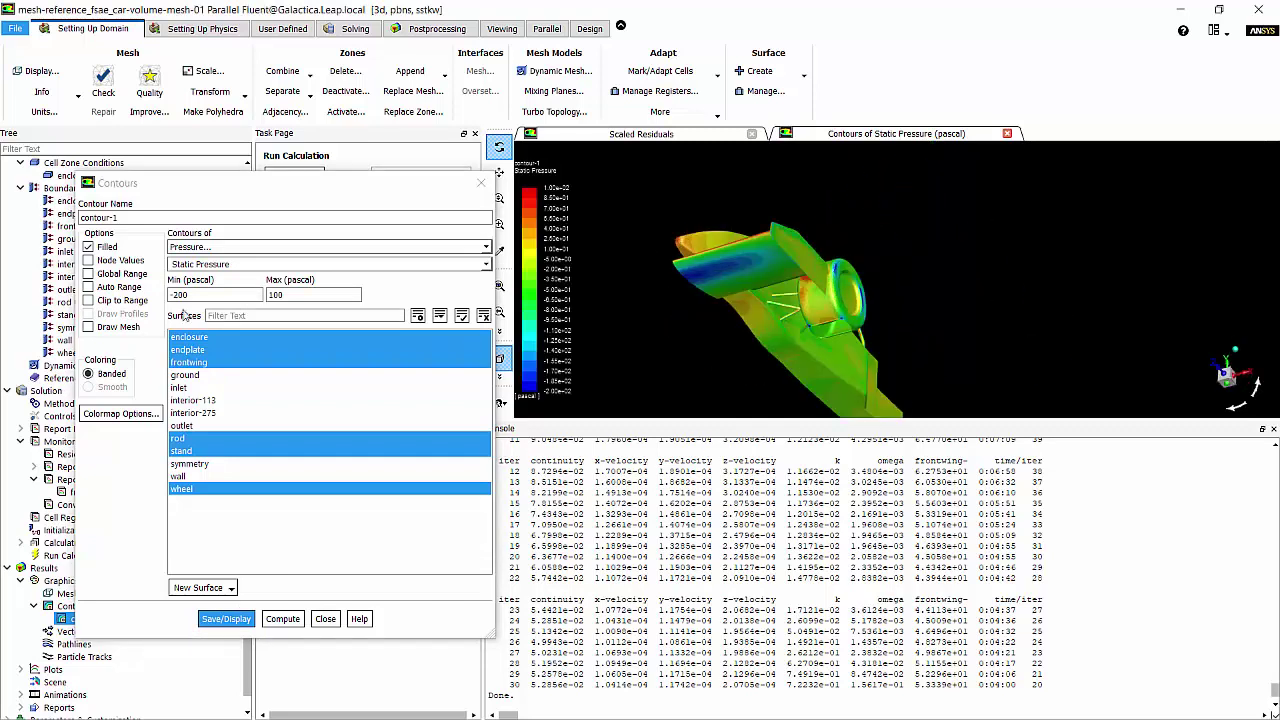
click(125, 300)
click(226, 619)
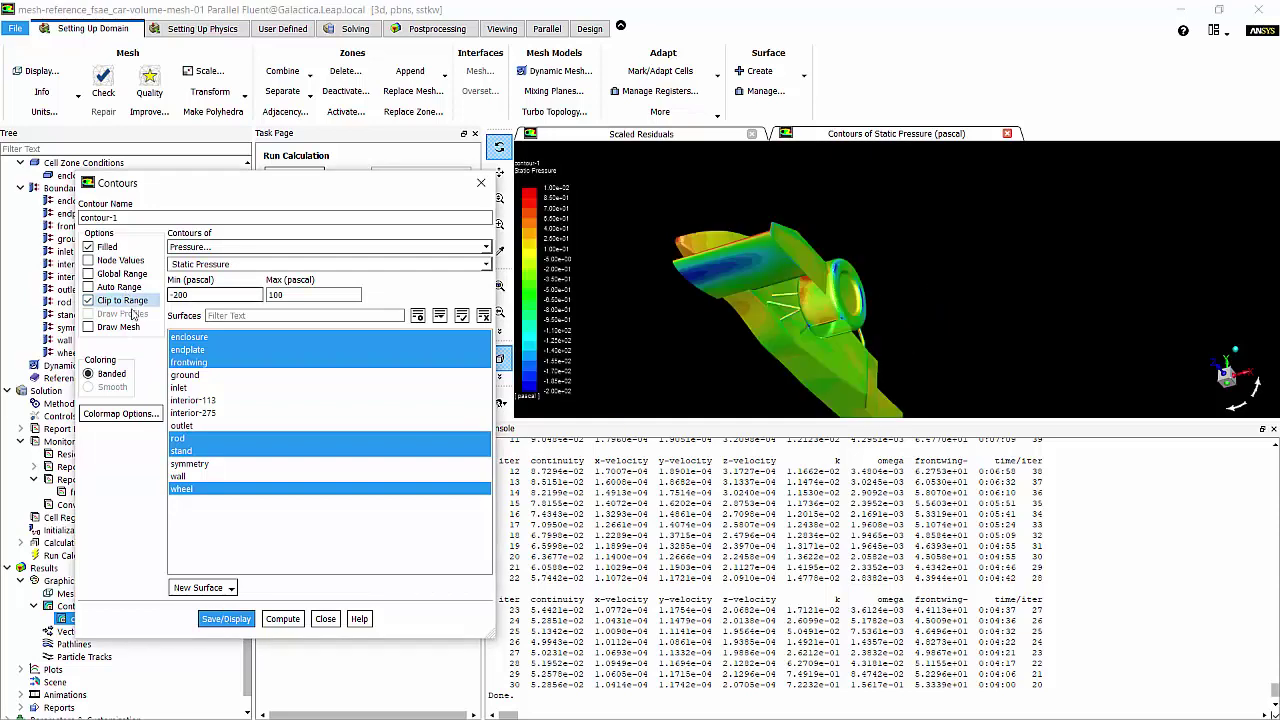
drag(900, 352, 800, 395)
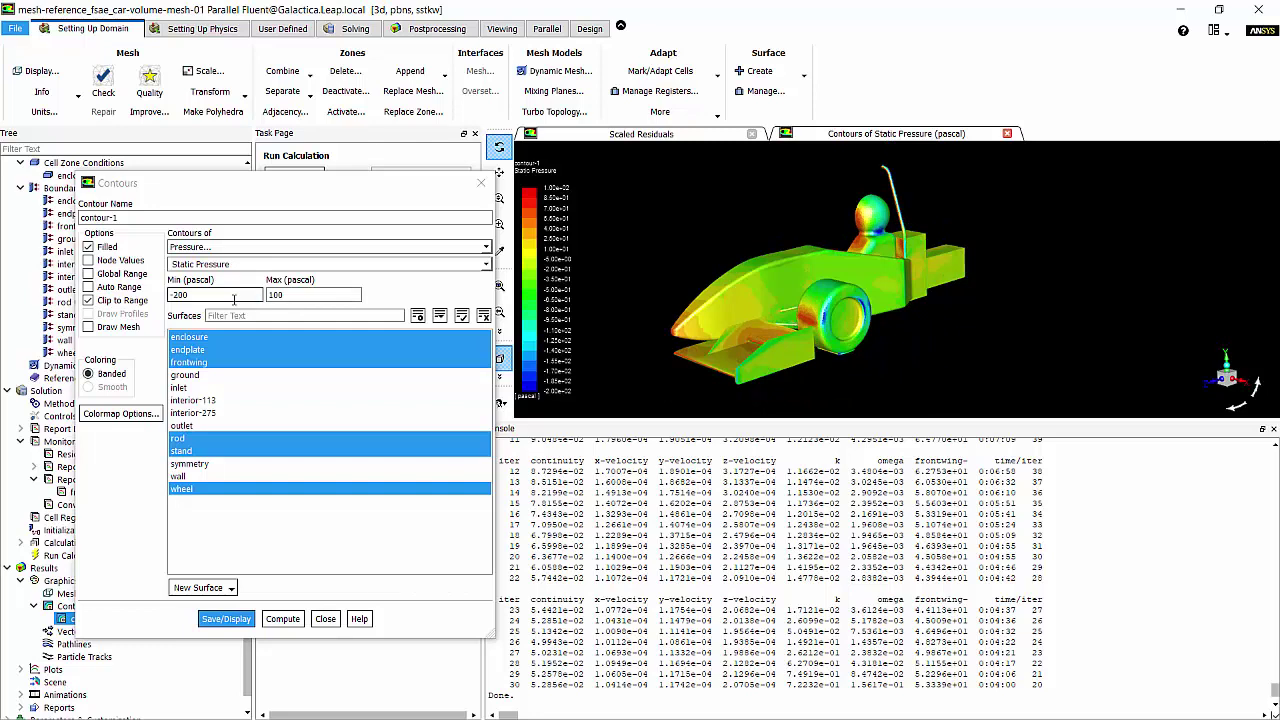
drag(170, 295, 181, 296)
Recompute the range and try a -500 Pa maximum, which leaves the view empty.
click(193, 295)
click(283, 618)
double_click(236, 293)
text(-500)
key(Return)
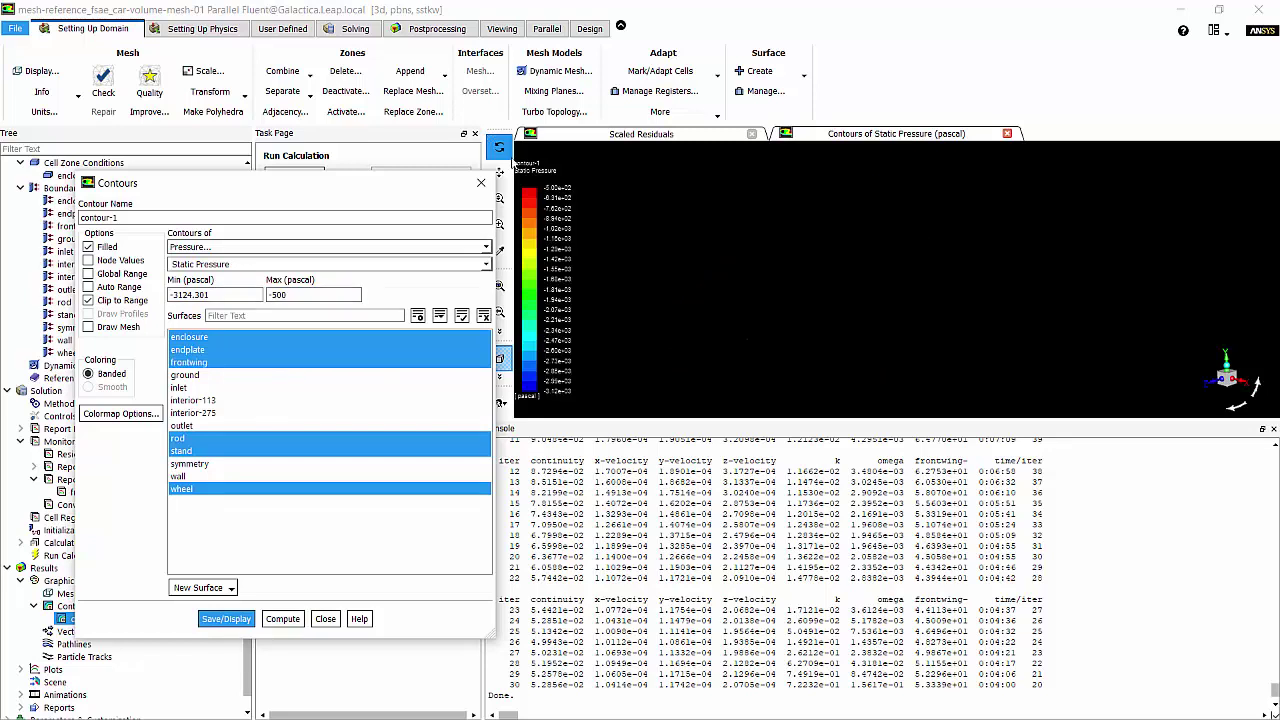
drag(444, 188, 398, 175)
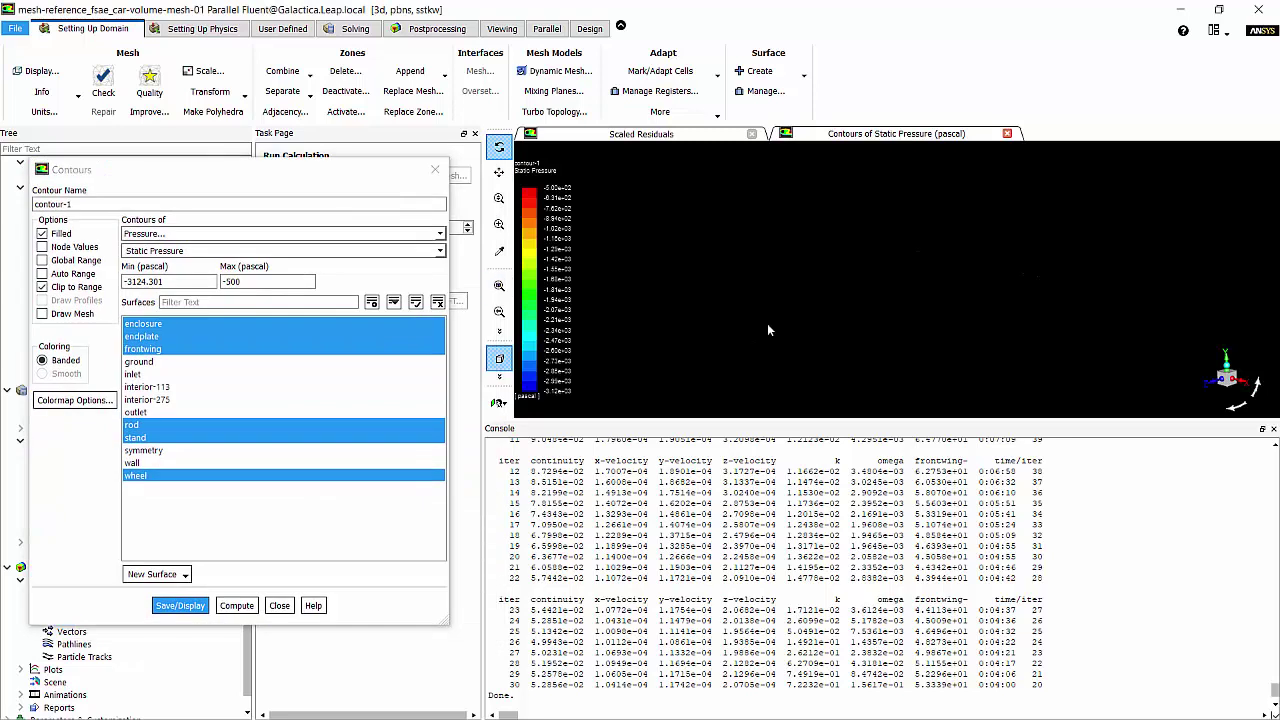
drag(974, 285, 910, 312)
Recompute the range, turn off Clip to Range, and re-enter -200 as the minimum.
click(150, 282)
key(Tab)
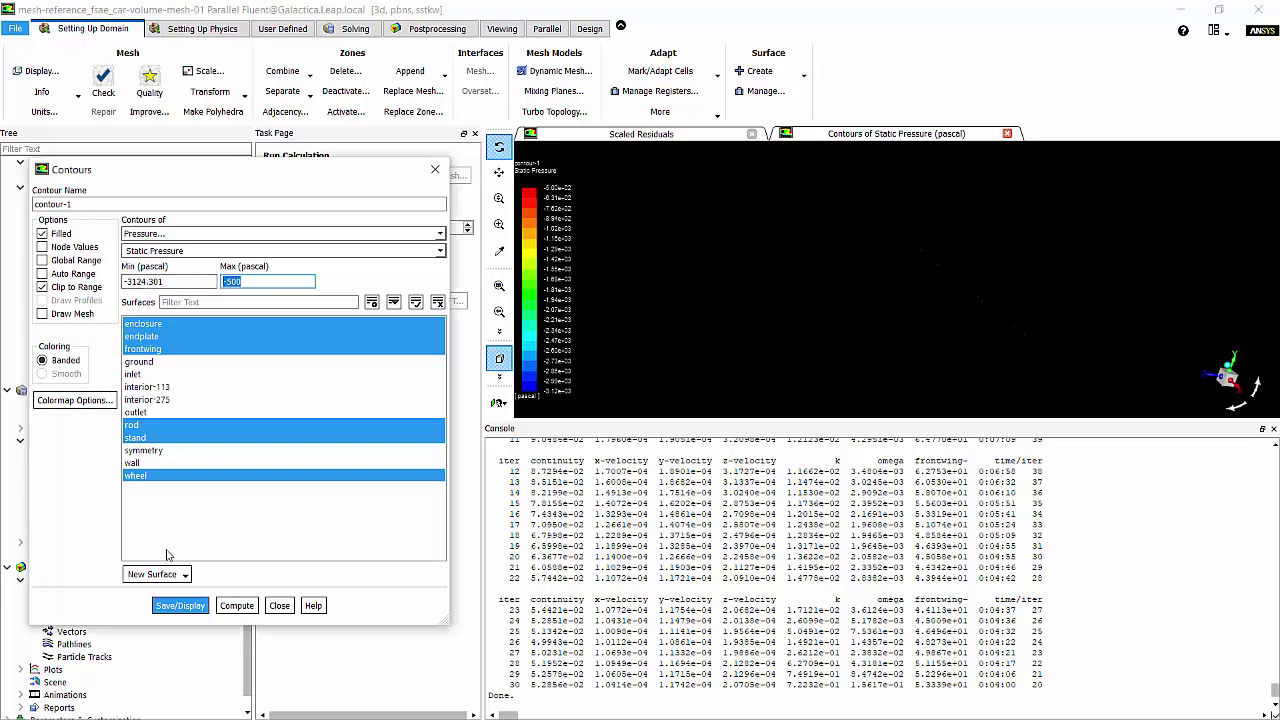
click(237, 605)
click(42, 287)
triple_click(210, 282)
text(-200)
drag(260, 282, 222, 283)
Set the maximum back to 100 and redraw the unclipped -200 to 100 Pa contours.
text(100)
click(195, 607)
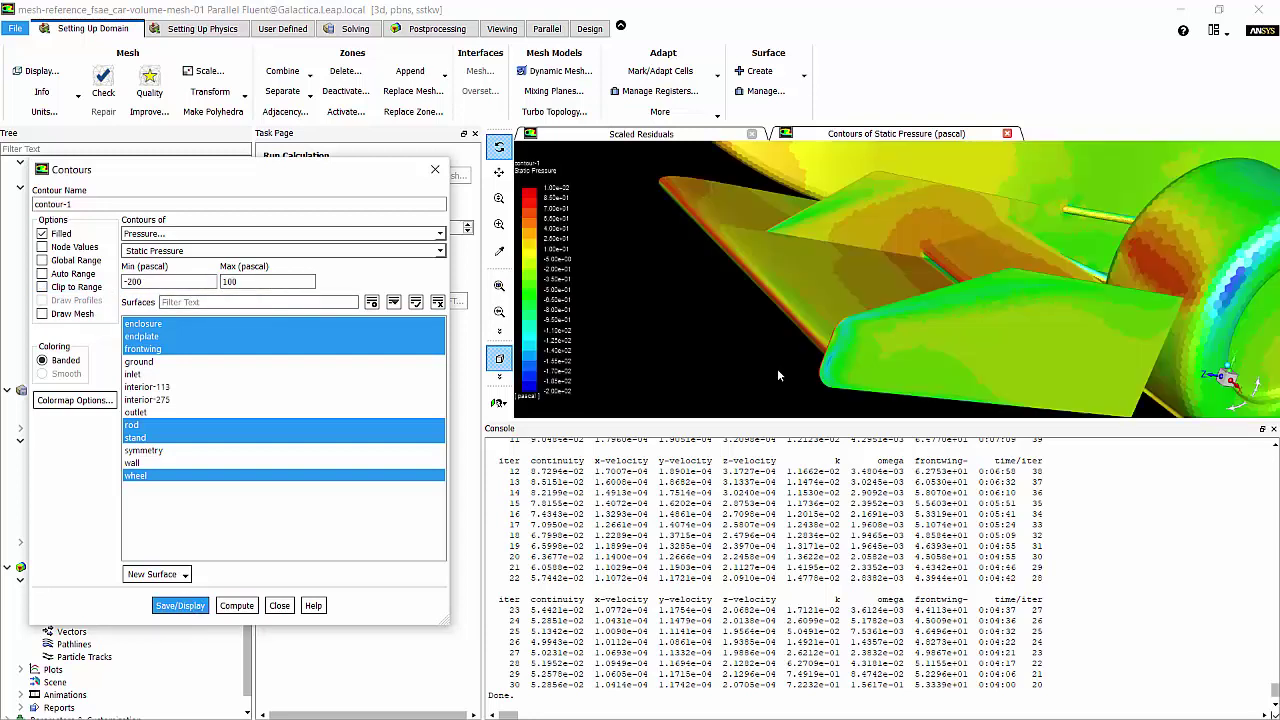
drag(800, 358, 1072, 233)
scroll(1015, 336, up, 5)
scroll(956, 320, down, 5)
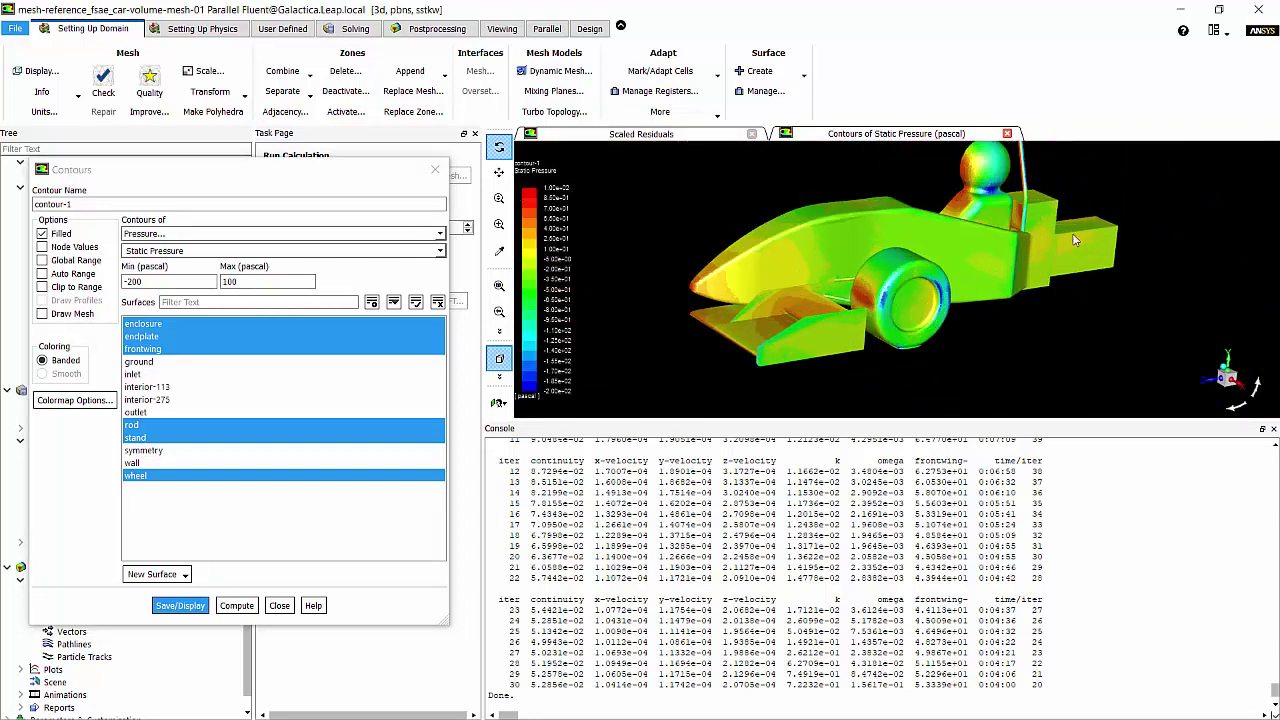
click(435, 170)
scroll(111, 590, down, 1)
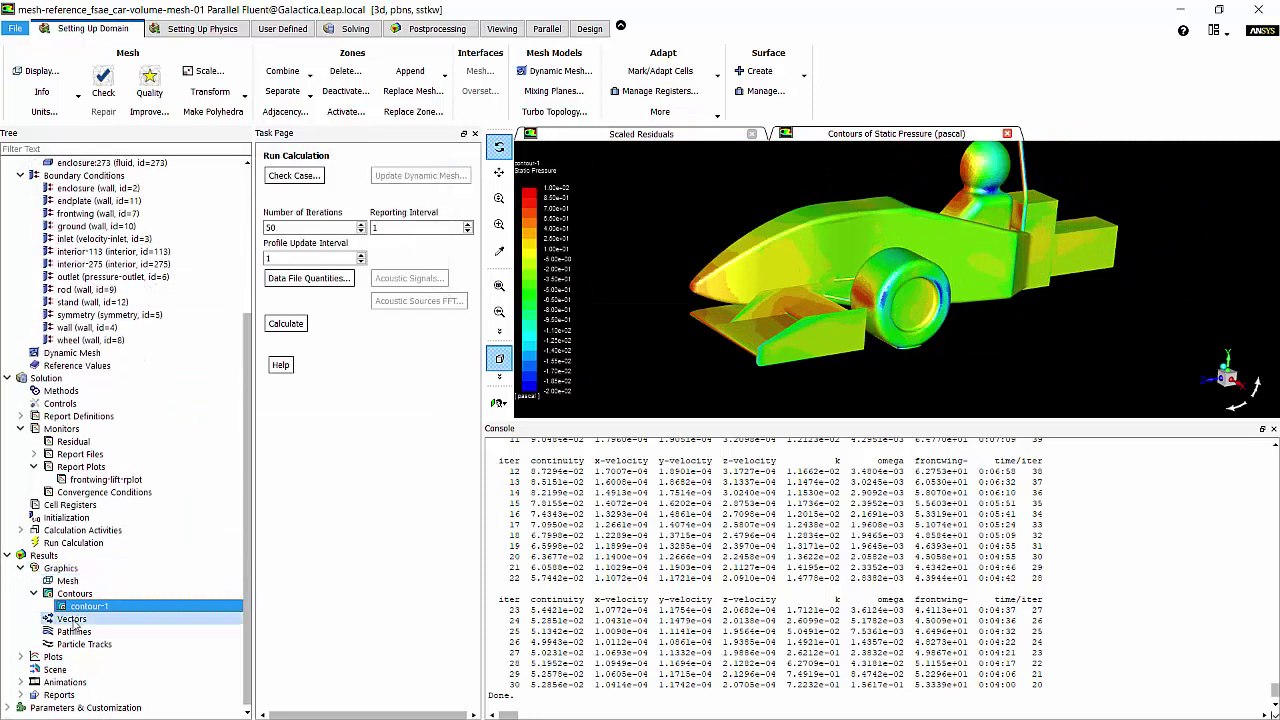
Switch contour-1 to Velocity Magnitude on the wheel only, with node values, and display it.
double_click(100, 605)
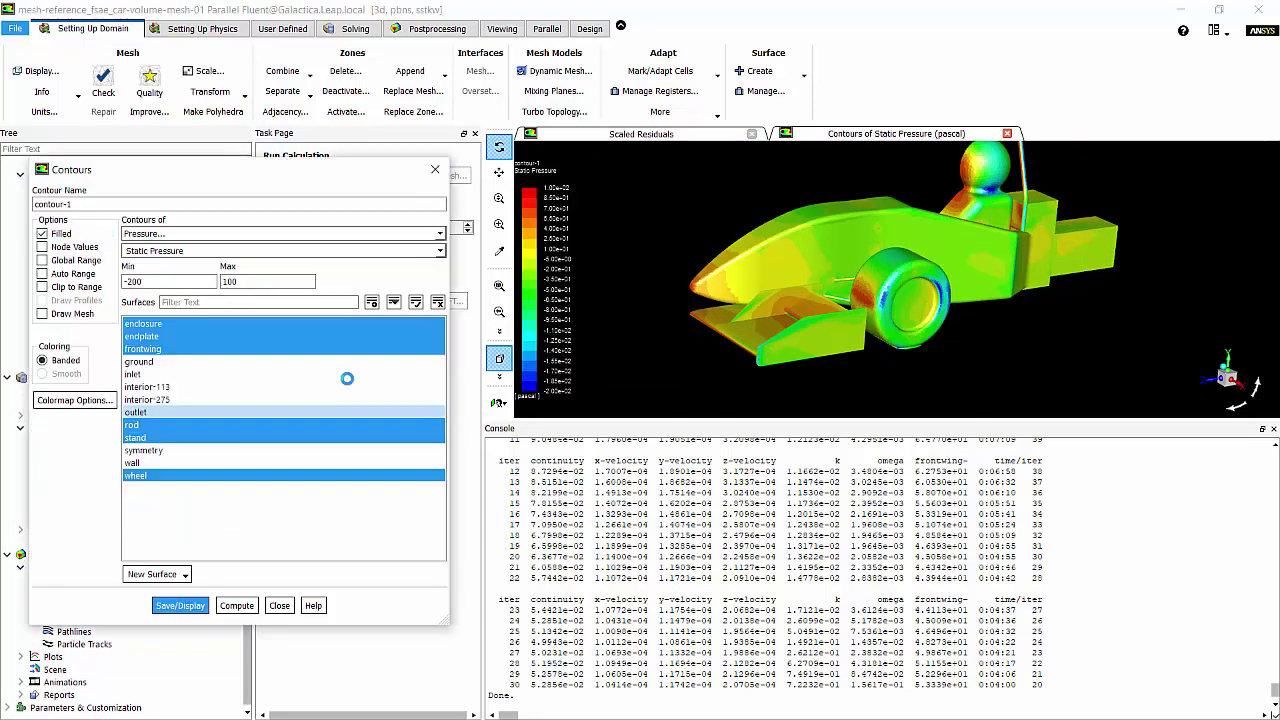
click(440, 234)
click(424, 268)
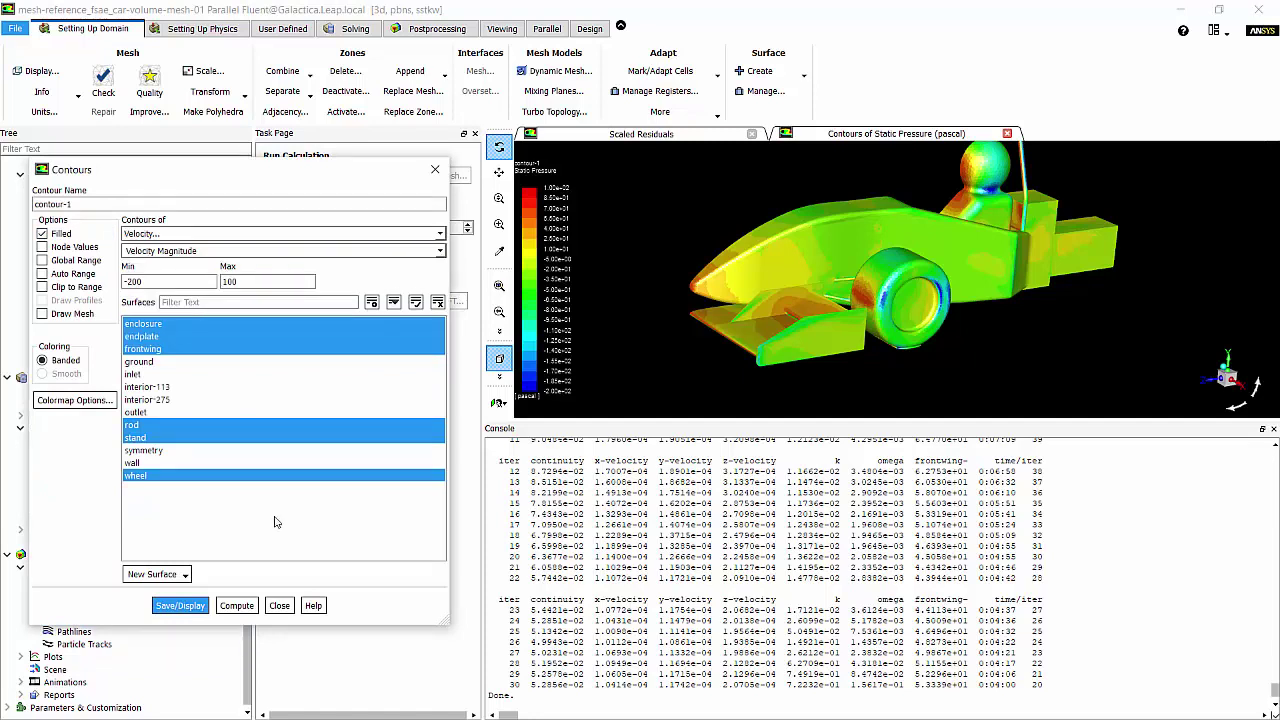
click(437, 302)
click(160, 475)
click(88, 247)
click(178, 605)
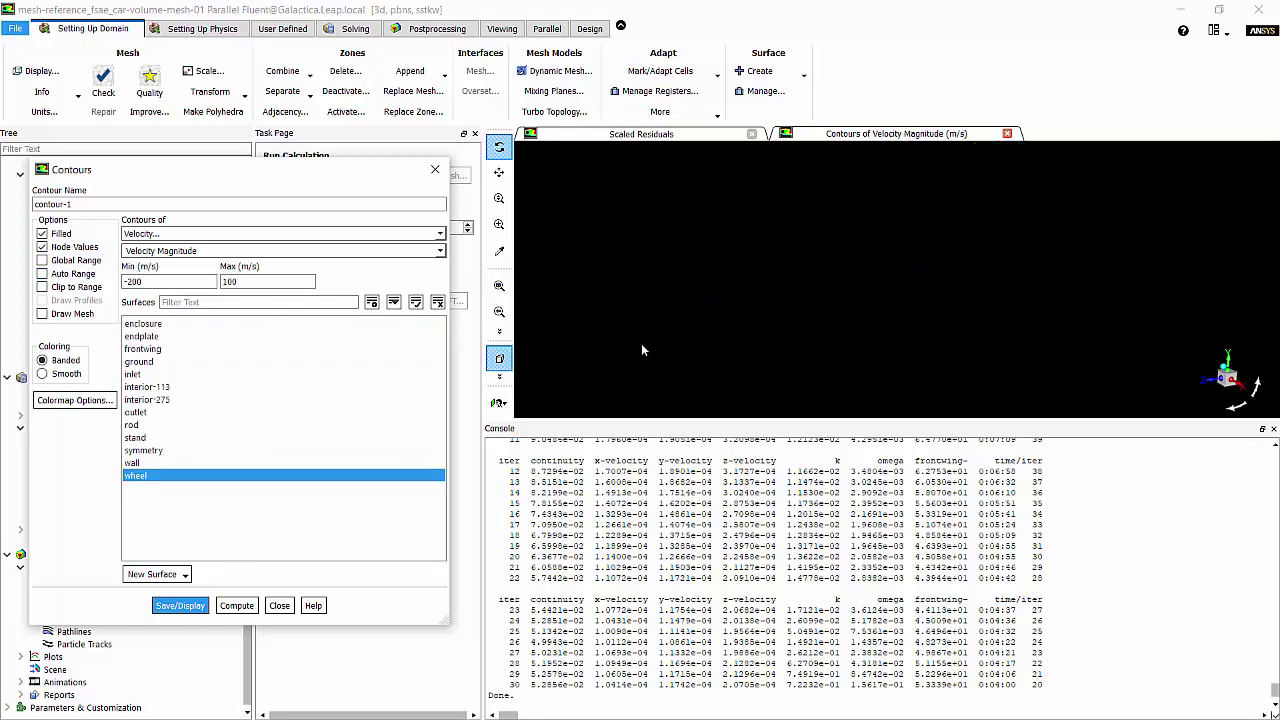
Auto-range the wheel contour (0.34–13.24 m/s) and probe velocity at the centre and rim.
drag(1006, 301, 950, 305)
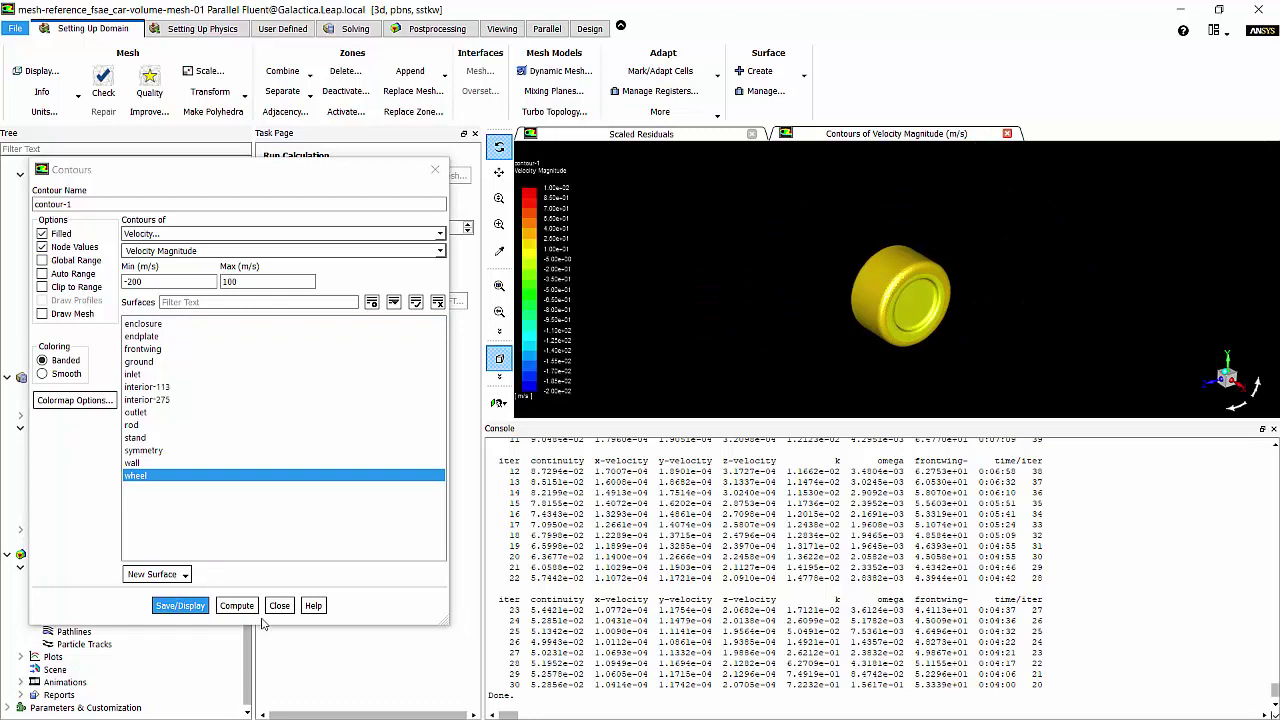
click(74, 276)
click(183, 607)
drag(848, 372, 958, 270)
scroll(868, 287, up, 5)
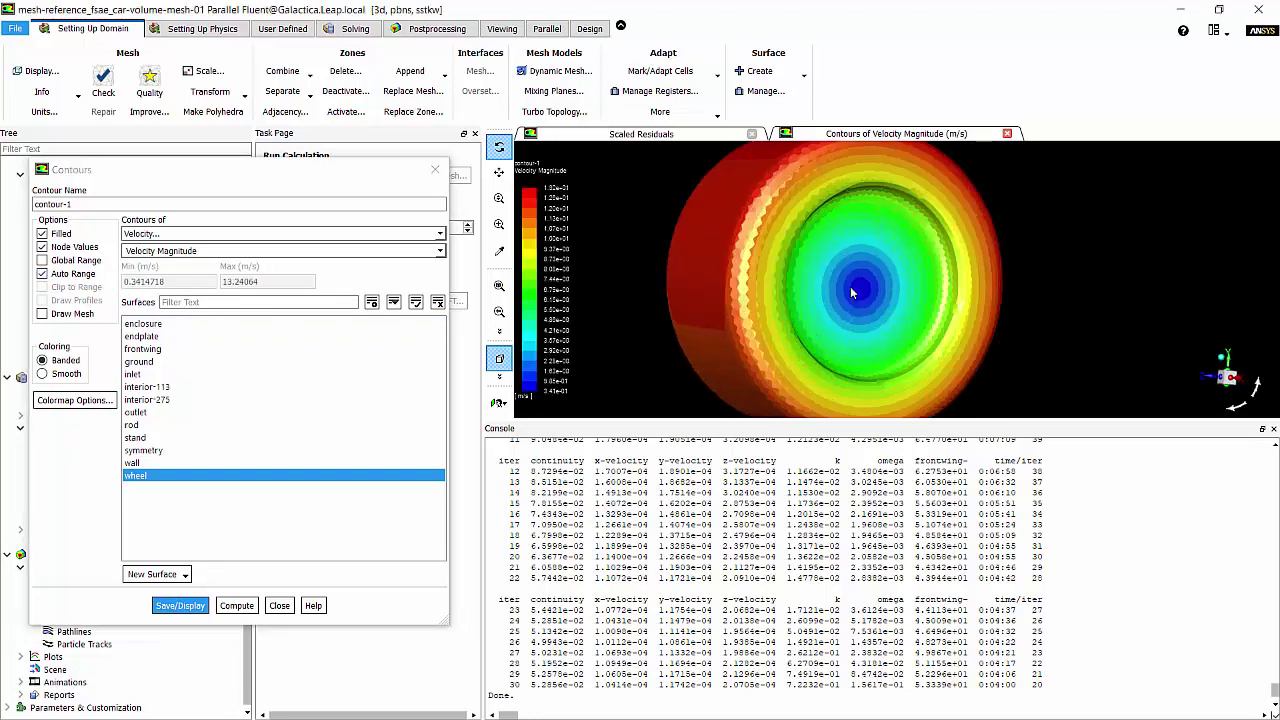
right_click(872, 289)
scroll(872, 289, down, 5)
drag(848, 296, 760, 226)
right_click(750, 226)
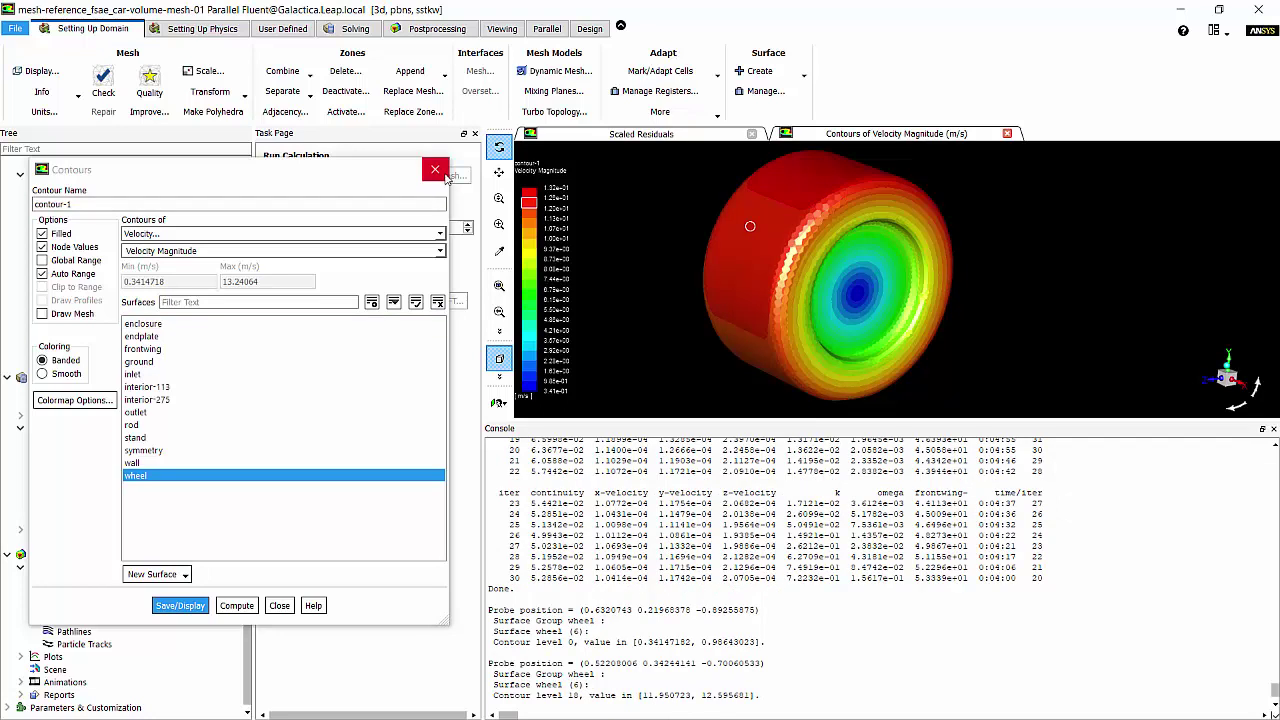
Close Contours and bring up the Sweep Surface animation settings.
click(445, 176)
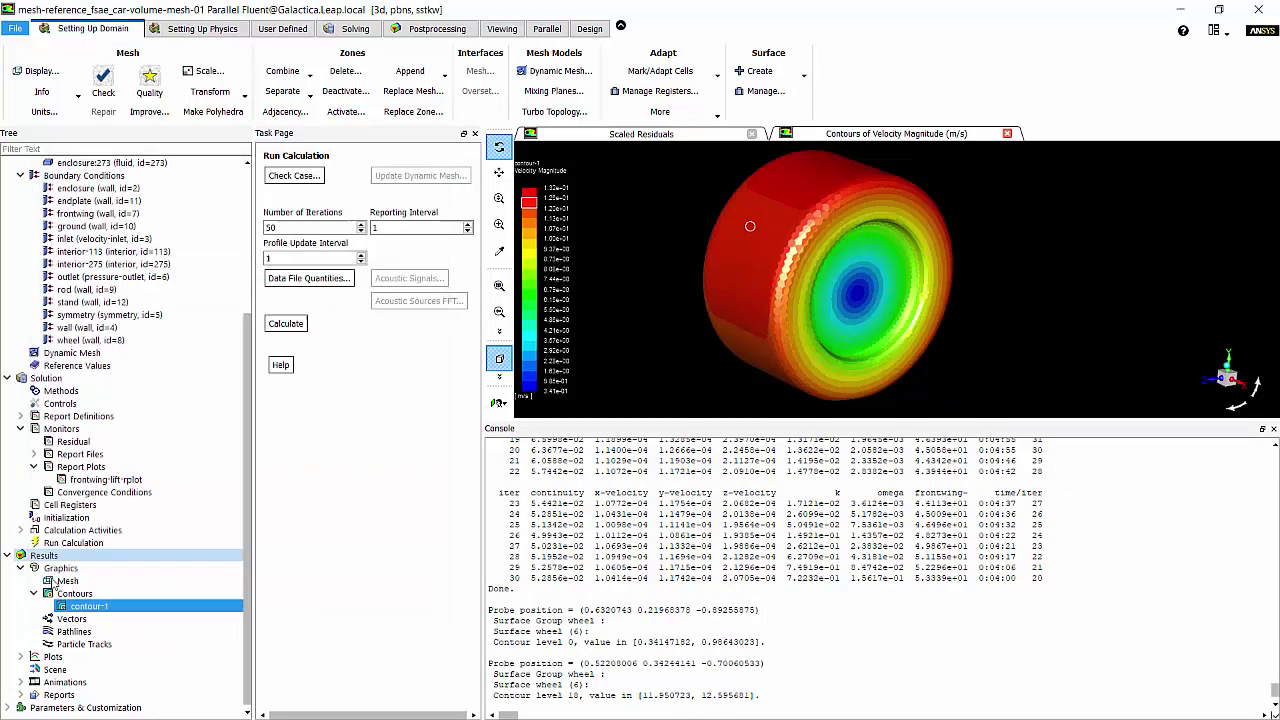
click(21, 682)
scroll(60, 684, down, 1)
click(100, 682)
double_click(100, 682)
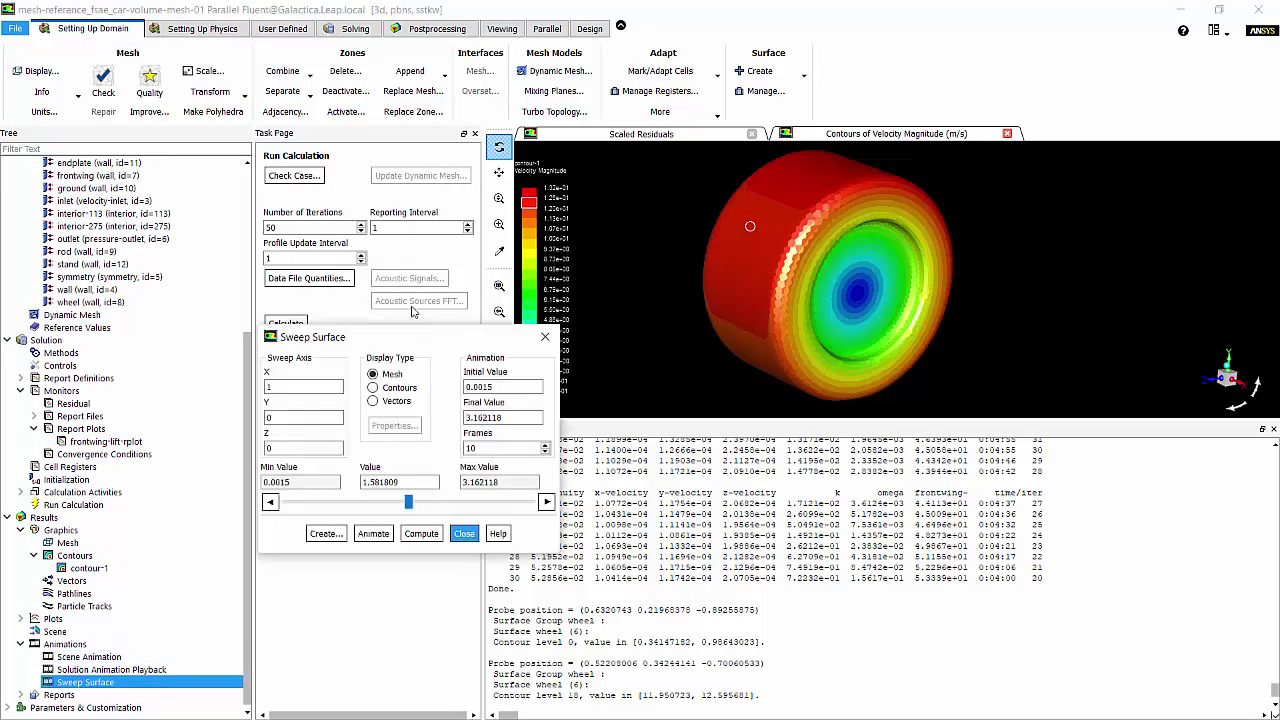
drag(420, 338, 400, 222)
Show the sweep as filled Total Pressure contours on the symmetry surface.
click(385, 267)
click(42, 204)
click(74, 245)
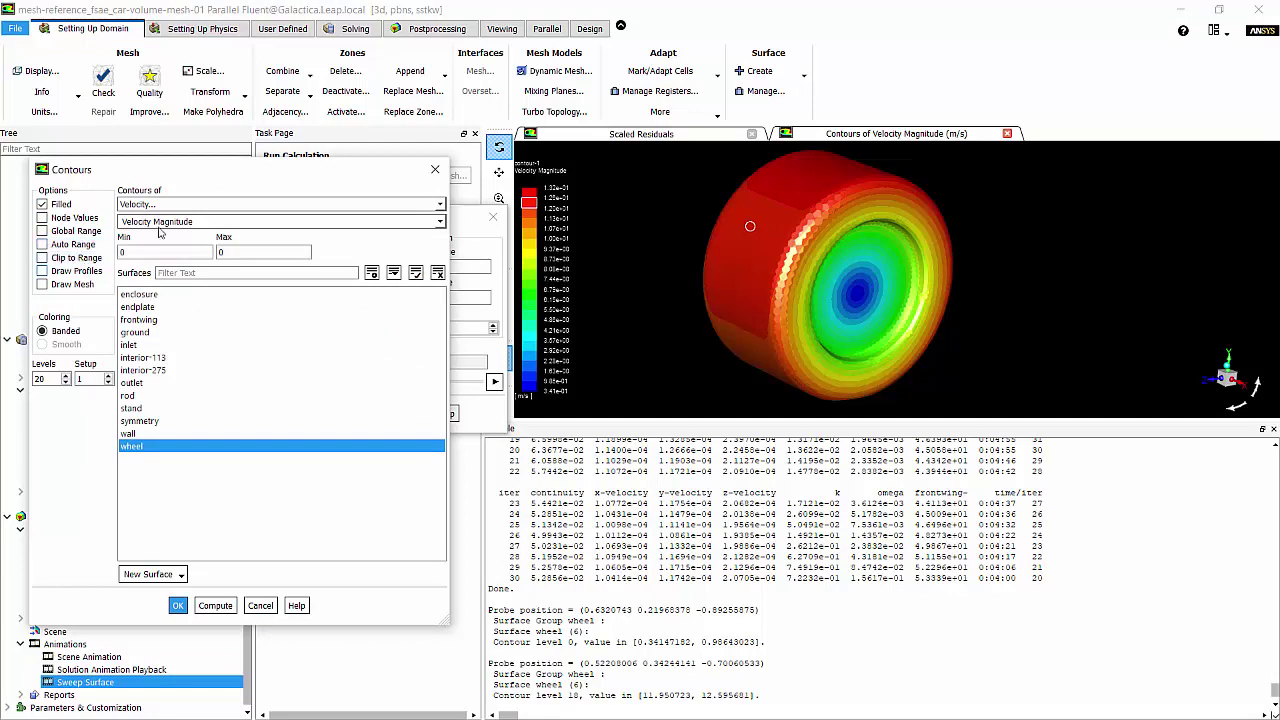
click(440, 204)
click(420, 217)
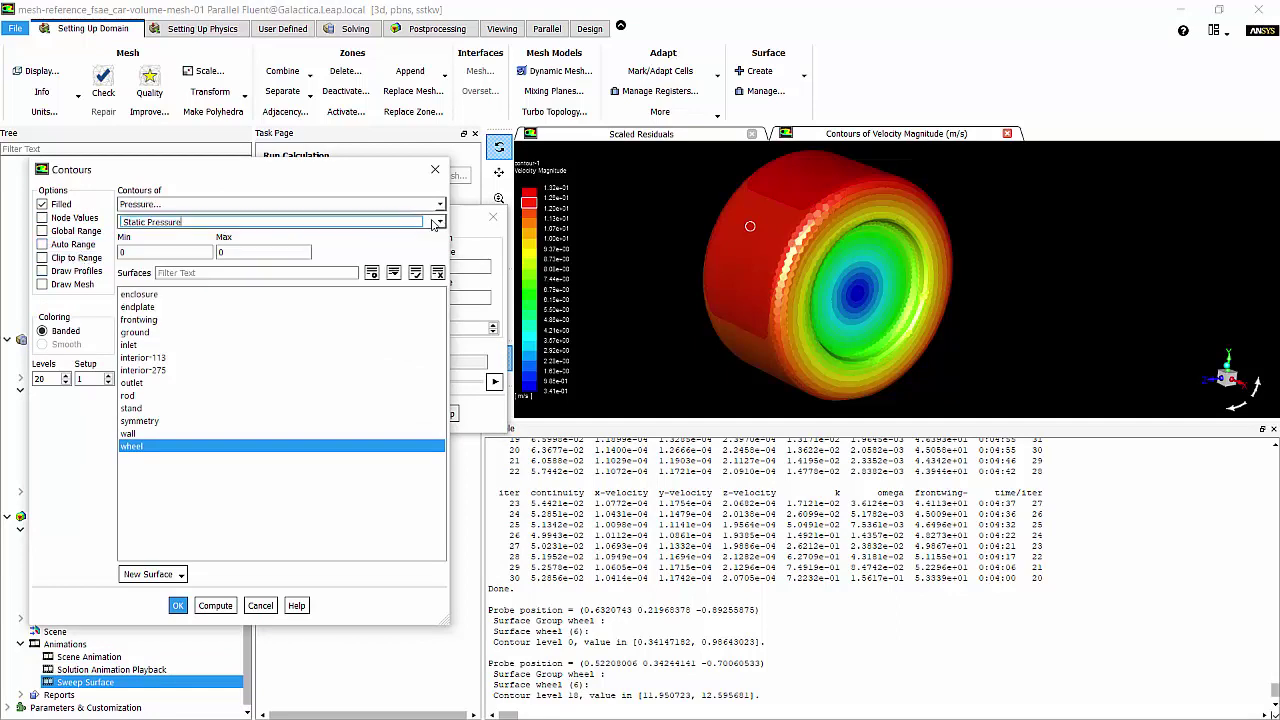
click(440, 221)
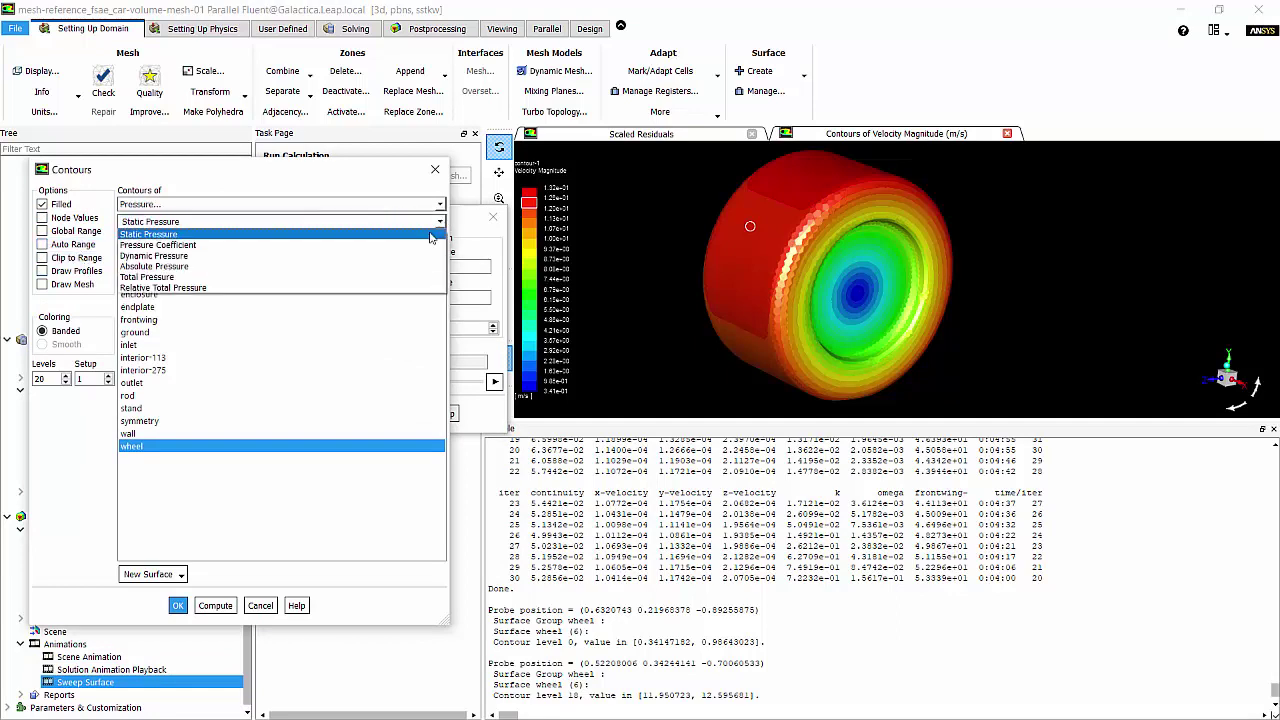
click(414, 280)
click(212, 446)
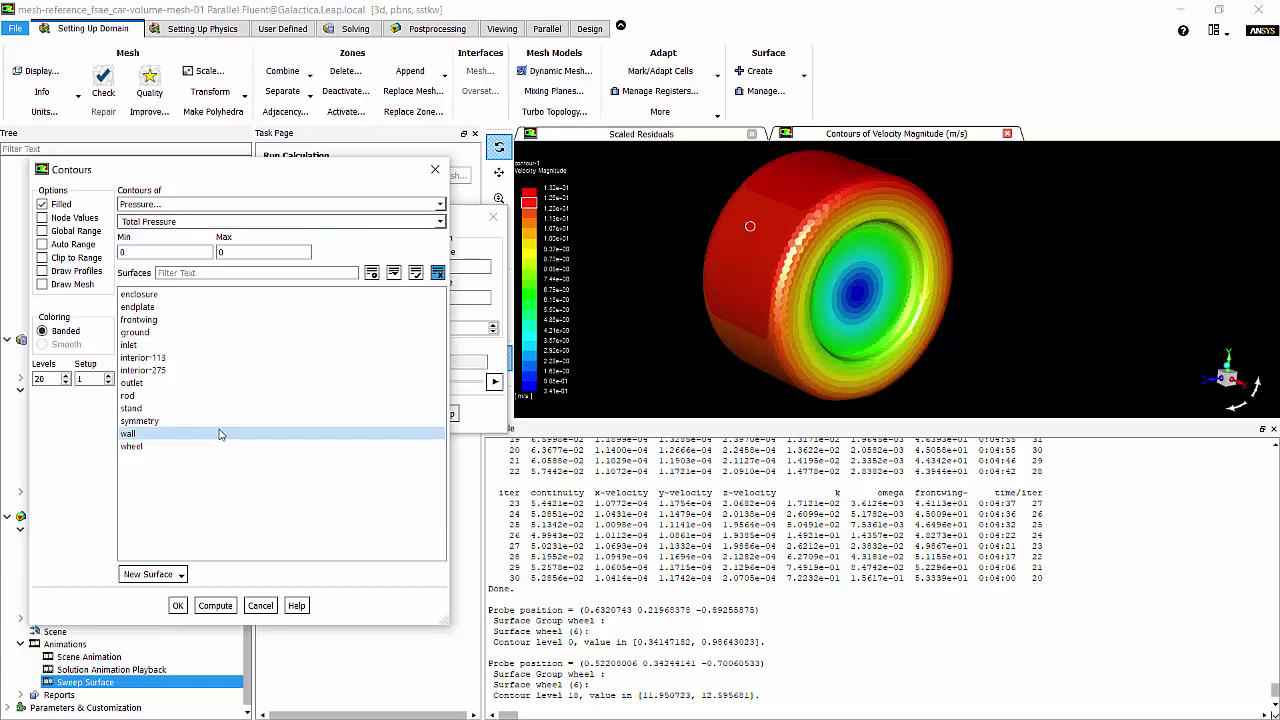
click(225, 421)
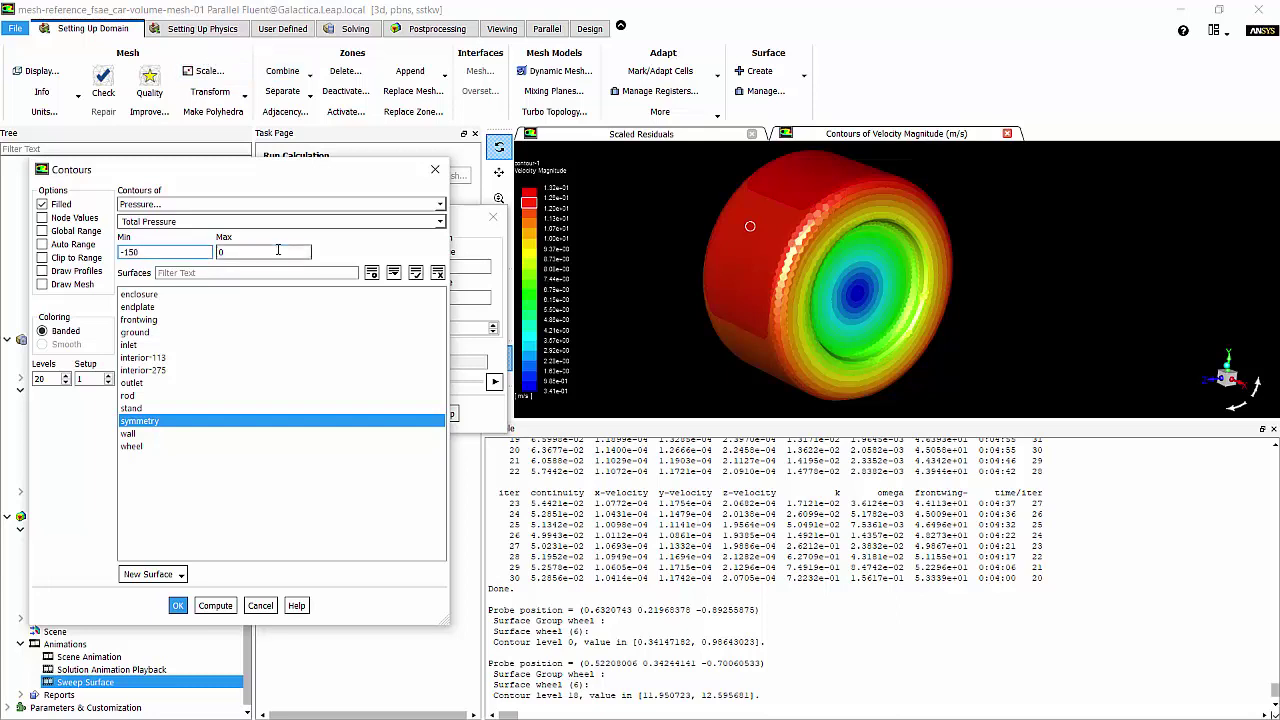
Set the contour range to -100 to 50 Pa and zero the X sweep-axis component.
key(shift+Tab)
text(-100)
key(Tab)
text(50)
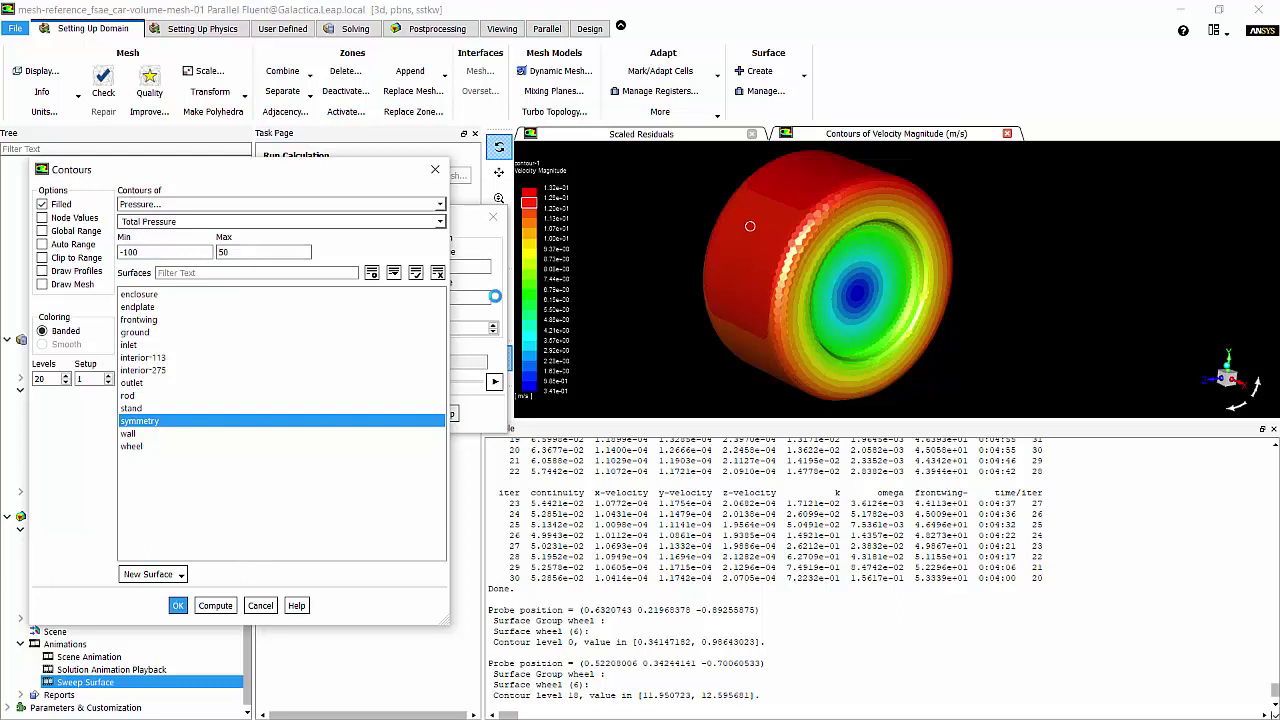
scroll(782, 275, up, 2)
double_click(253, 266)
text(0)
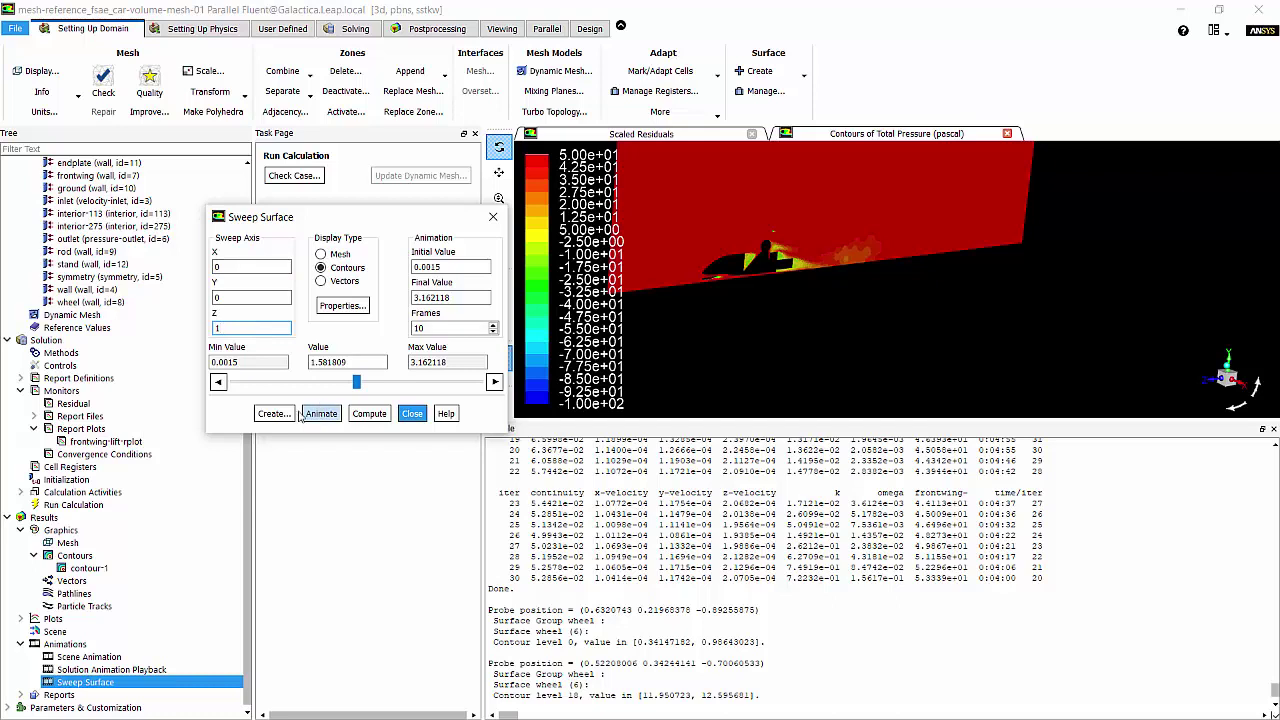
Compute the sweep range and set initial value 0 and final value -3.
click(376, 417)
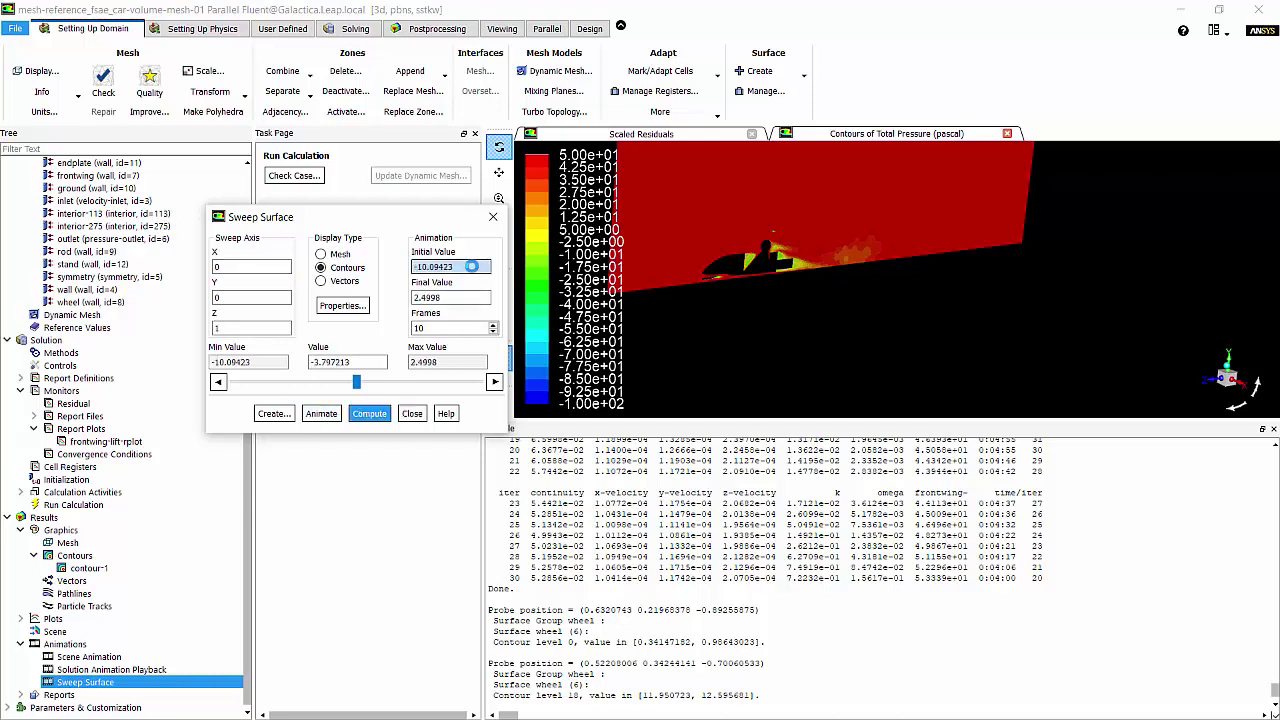
text(0)
key(Tab)
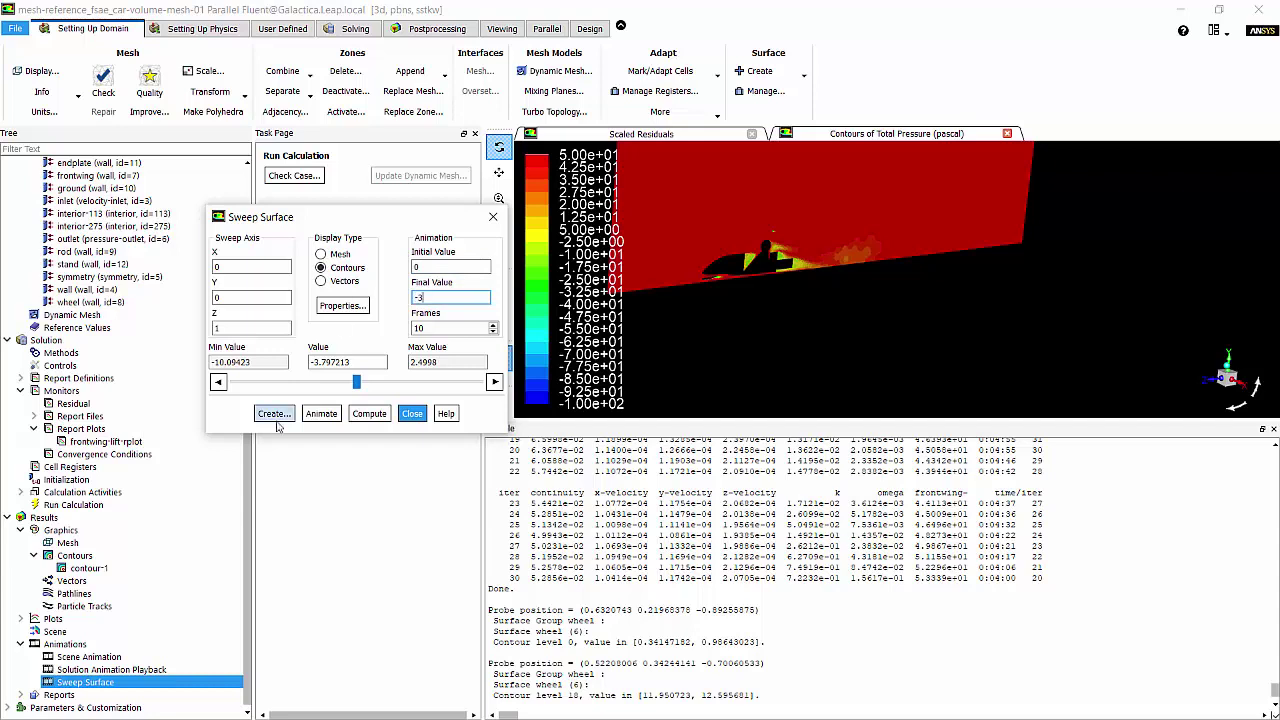
text(-3)
click(318, 416)
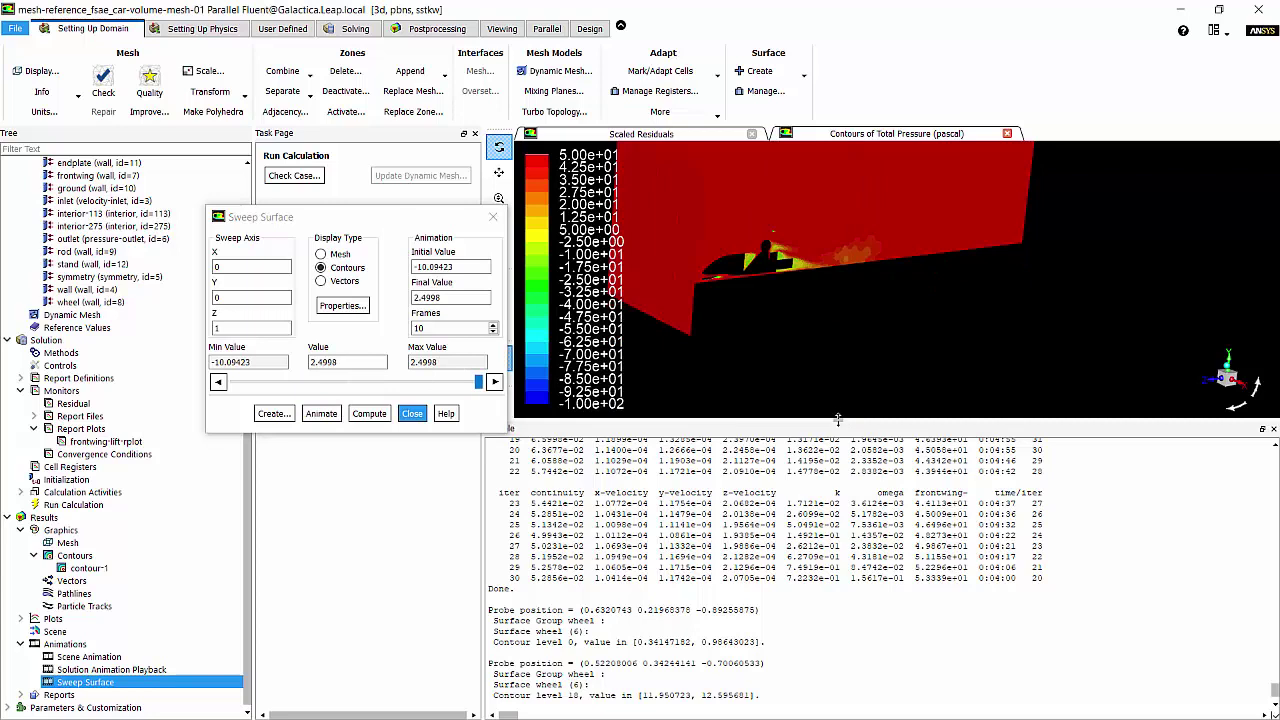
Enlarge the graphics area over the console and animate the sweep from 0 to -3.
drag(838, 418, 838, 638)
double_click(455, 267)
text(0)
key(Tab)
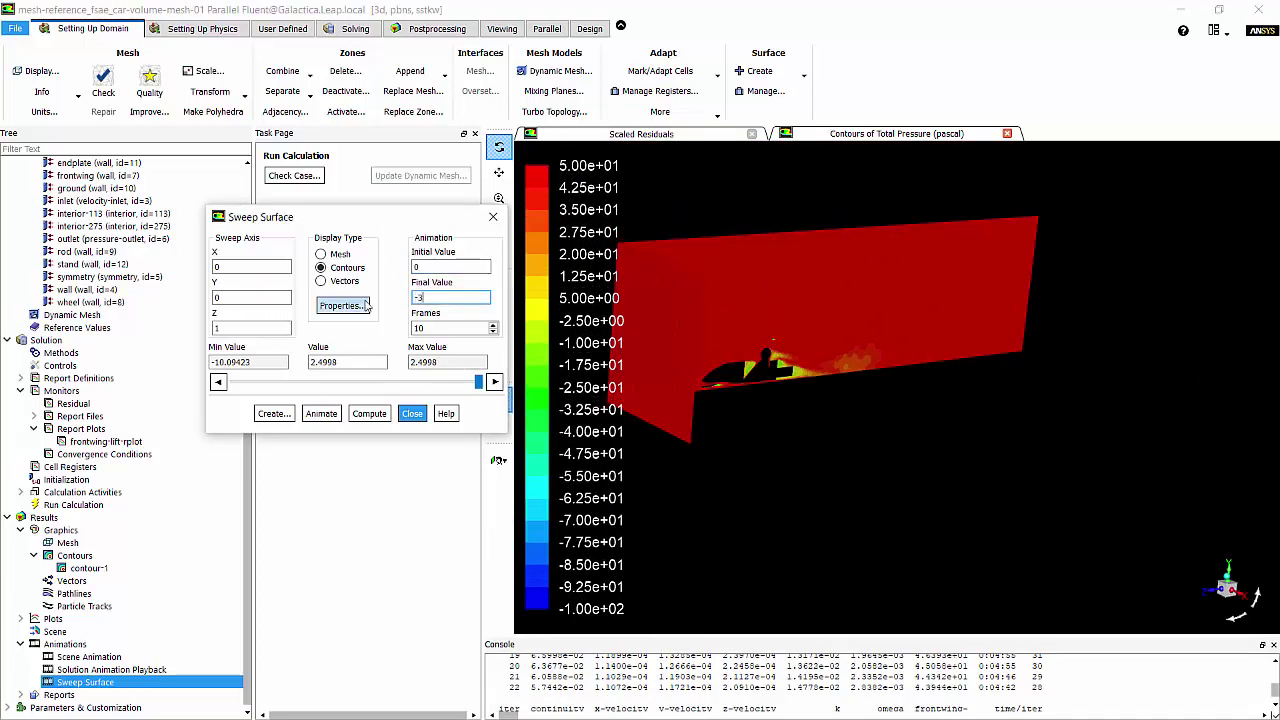
click(321, 413)
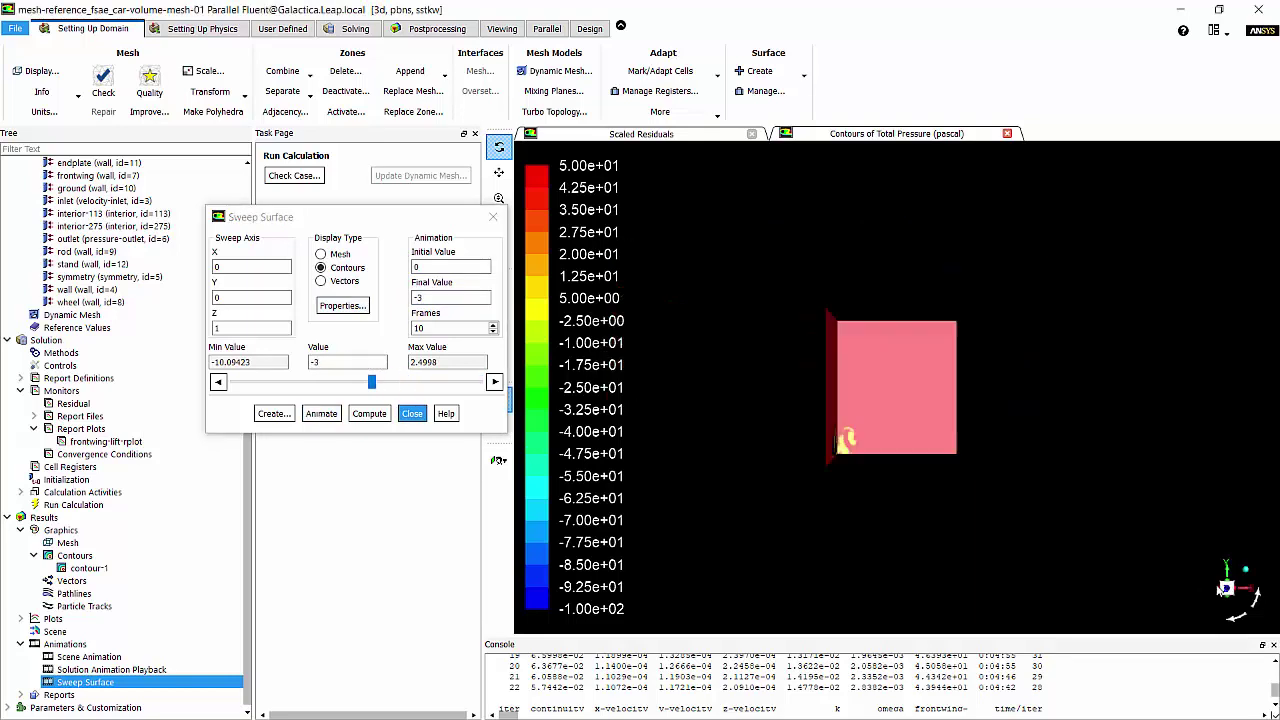
scroll(905, 470, up, 1)
drag(408, 222, 303, 194)
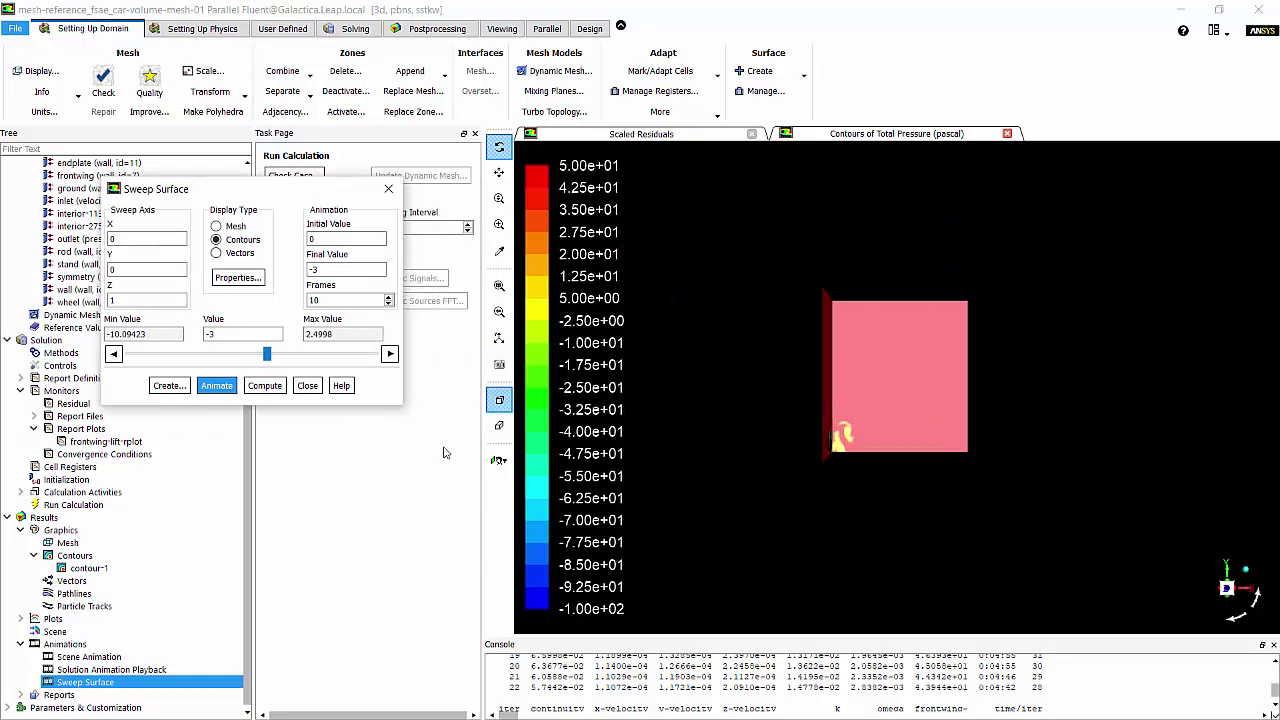
Switch to orthographic view, zoom in on the front-wing vortex, and replay the total-pressure sweep.
click(500, 425)
scroll(849, 384, up, 6)
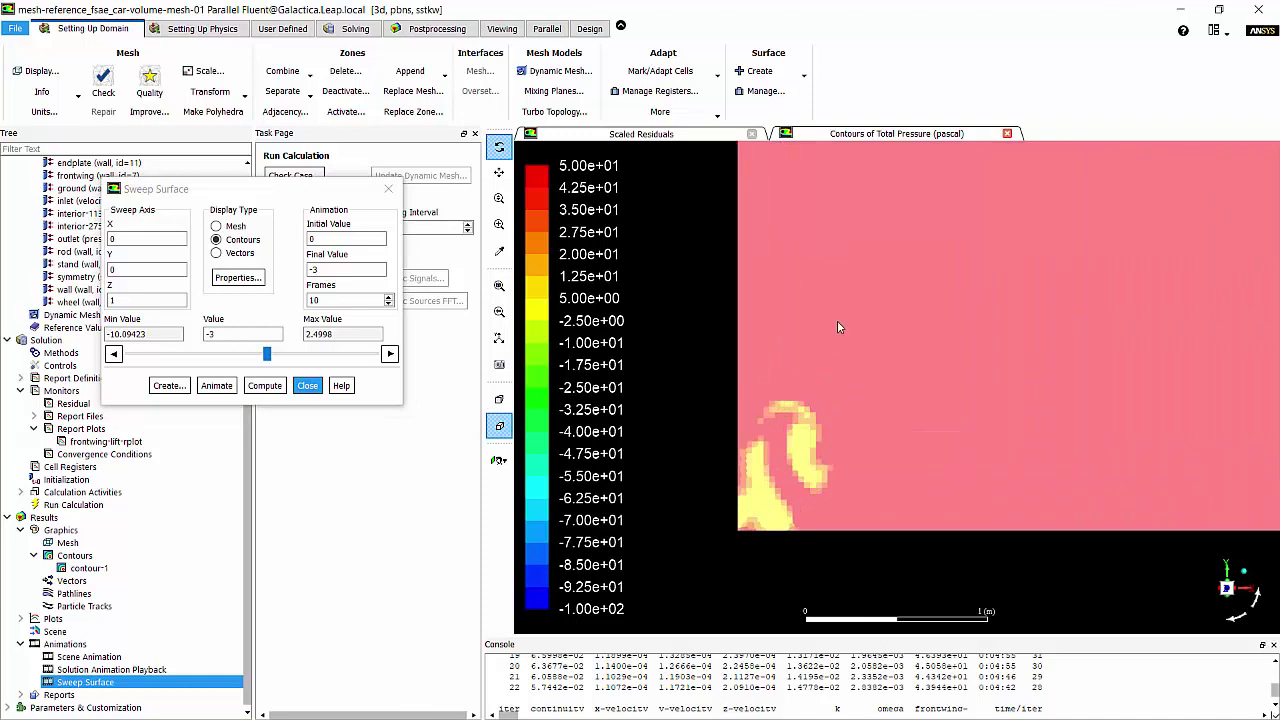
click(216, 387)
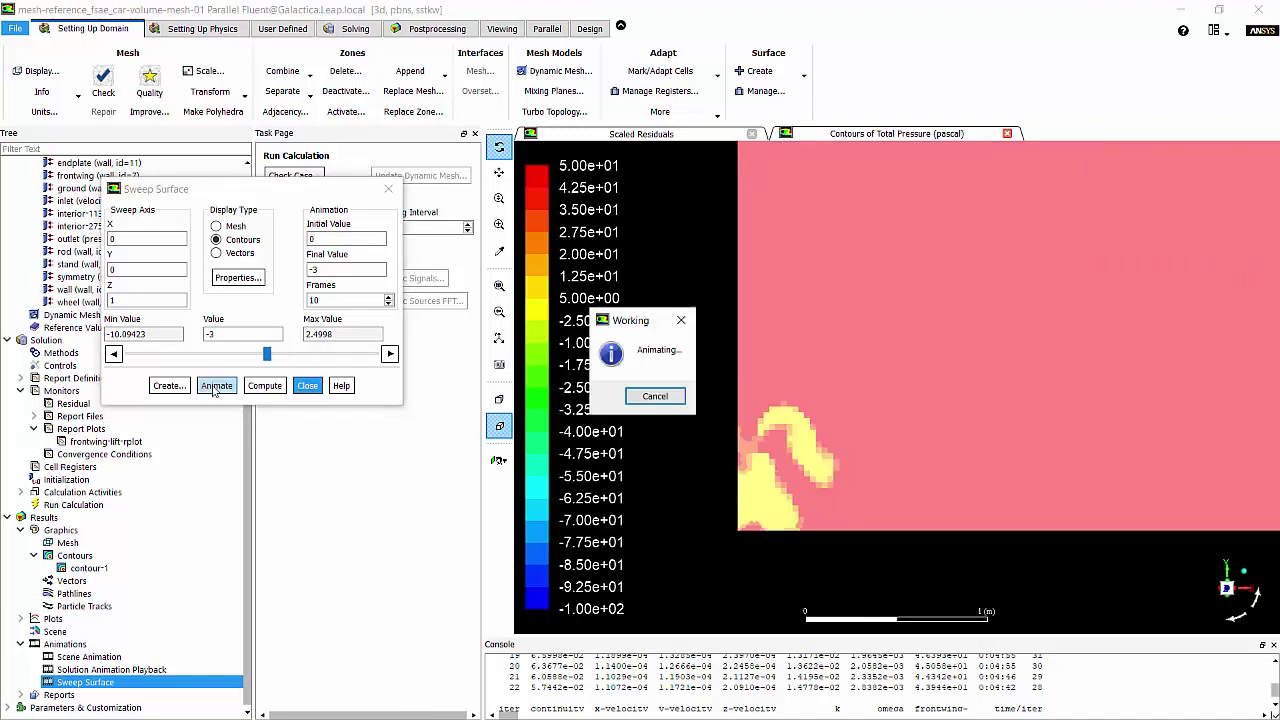
Set the sweep animation to 100 frames and replay it from 0 to -3.
double_click(345, 300)
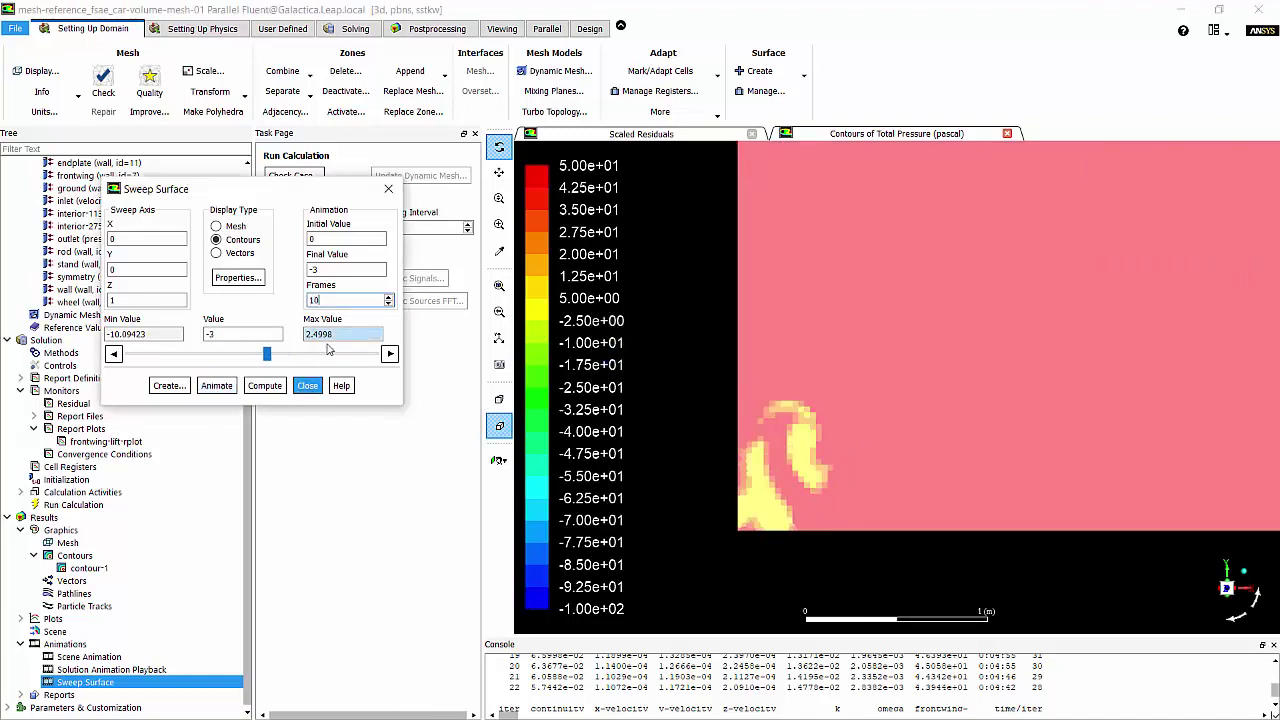
click(215, 387)
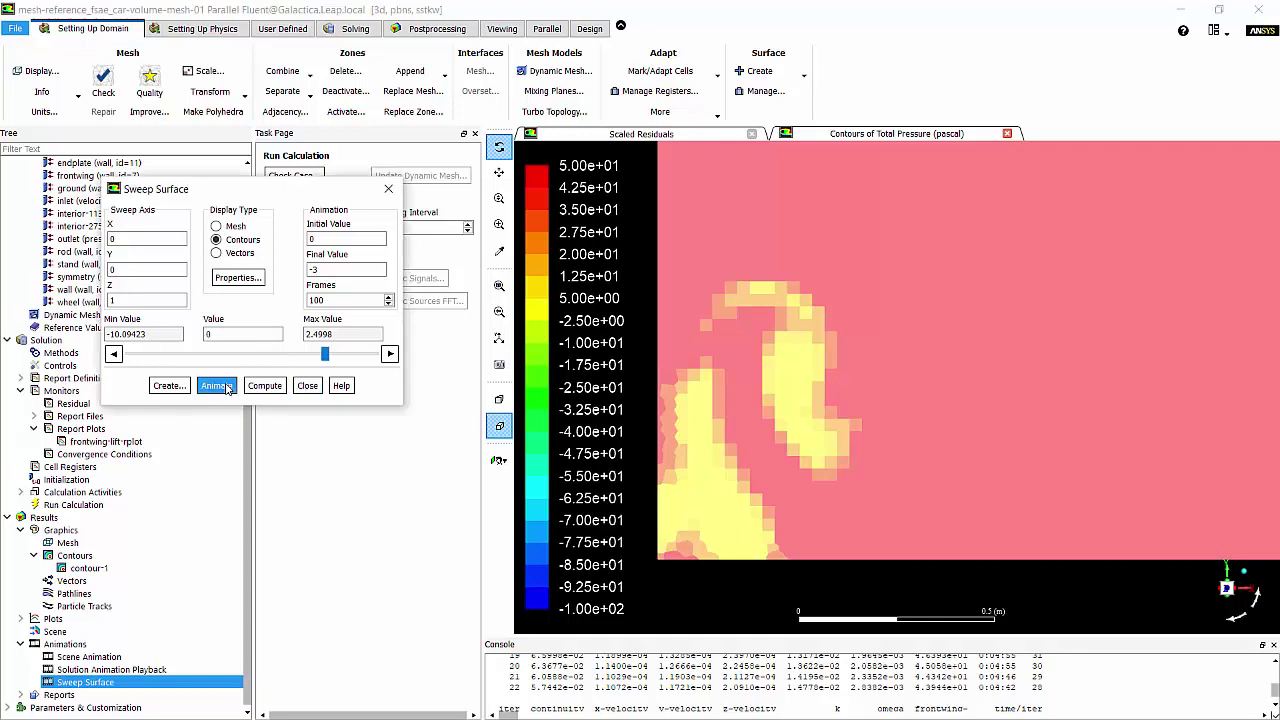
click(220, 386)
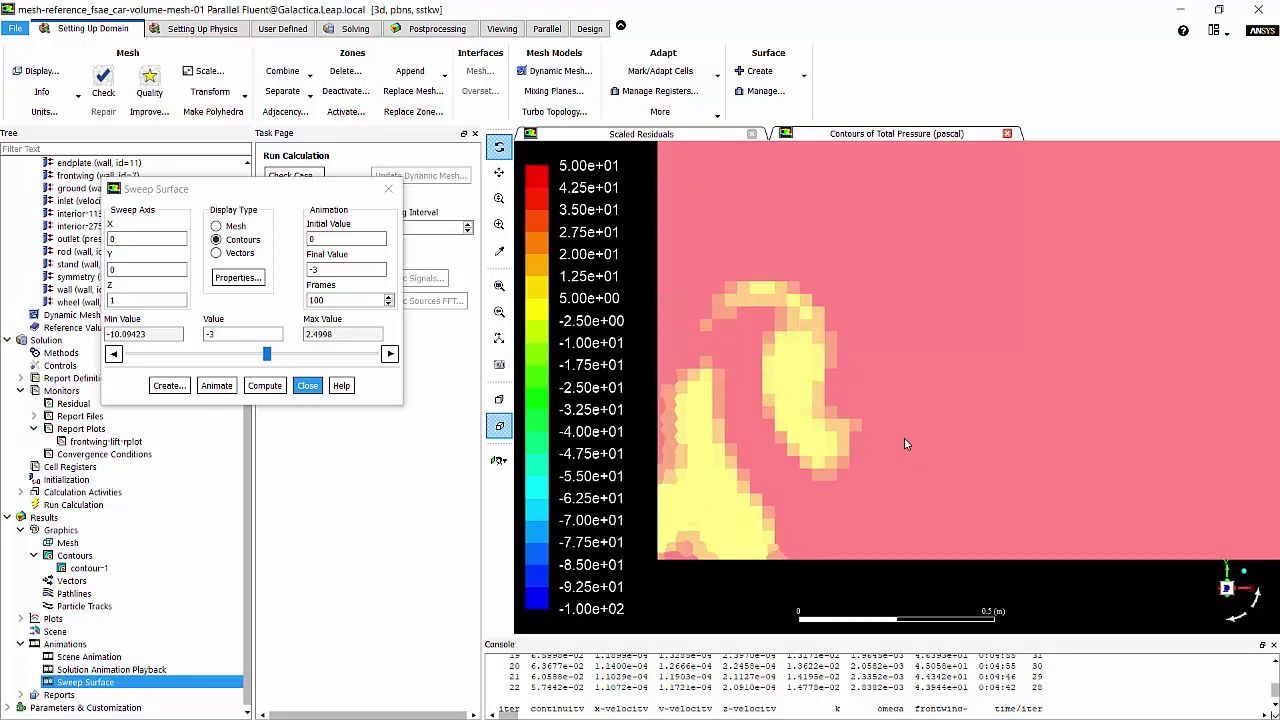
Close the Sweep Surface settings and bring up the Forces report settings.
click(308, 386)
click(21, 694)
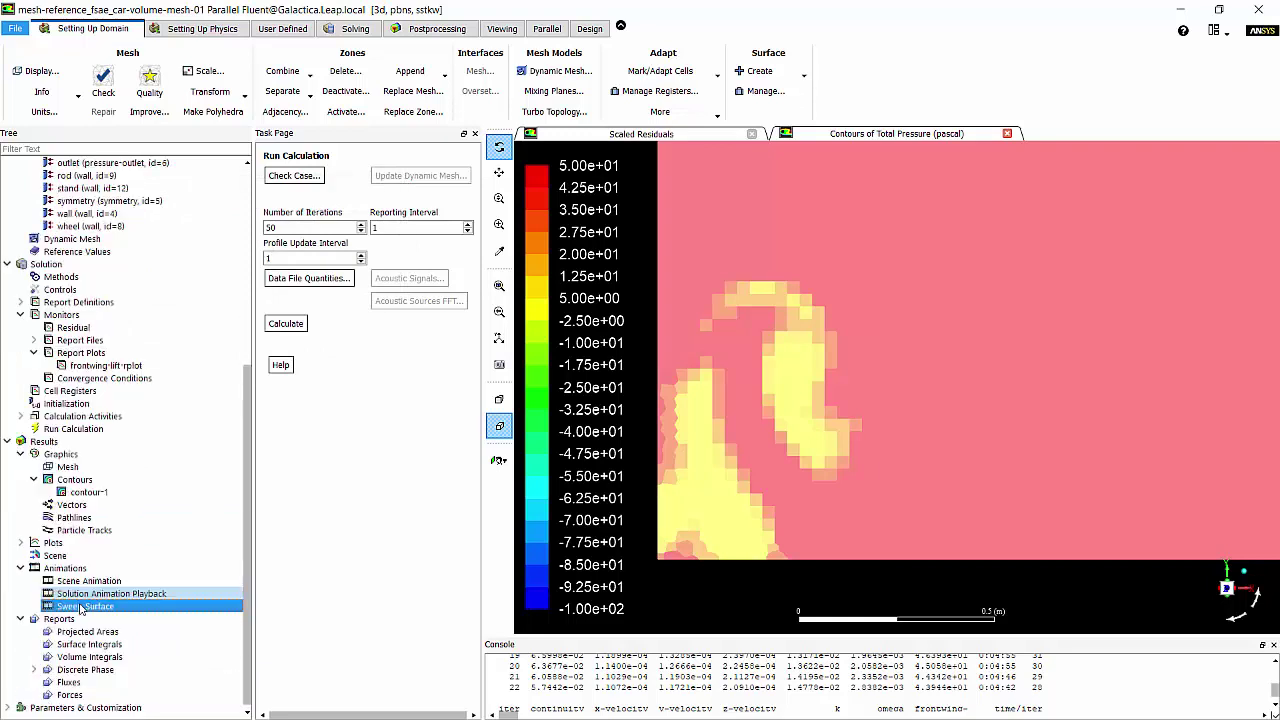
double_click(70, 694)
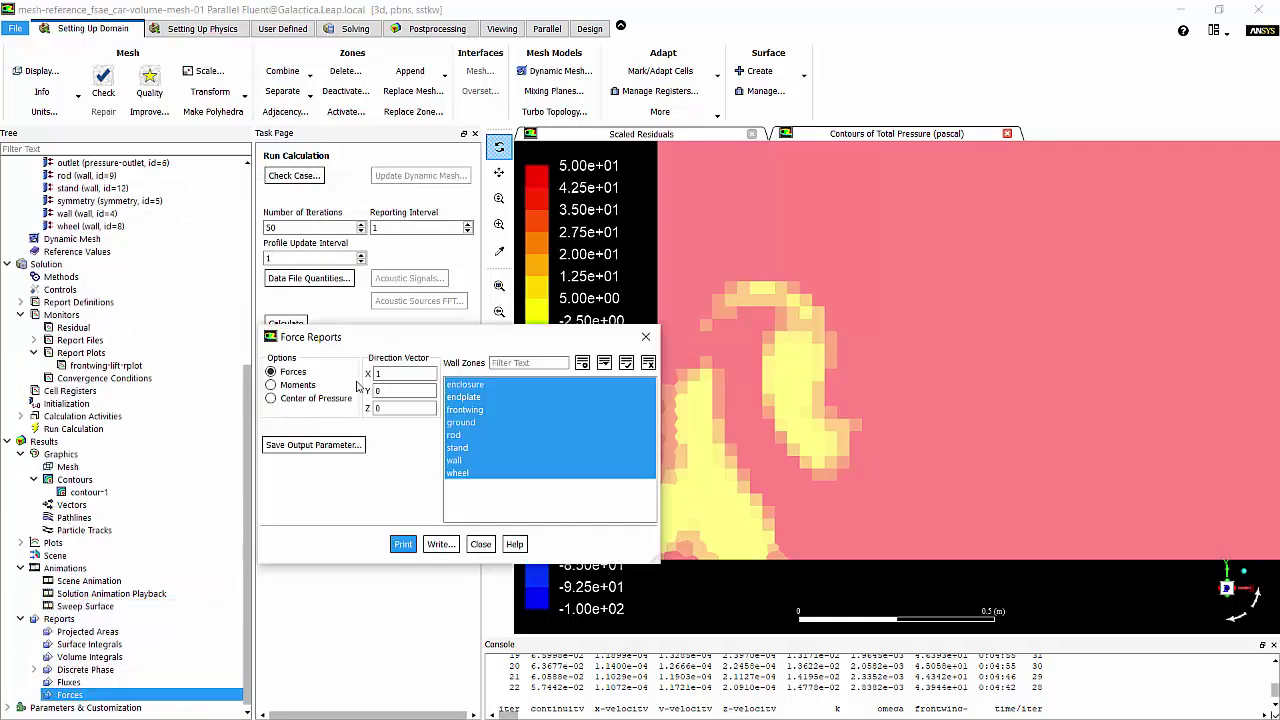
Exclude wall, ground and stand, then print the (0,-1,0) force report and enlarge the console.
click(470, 460)
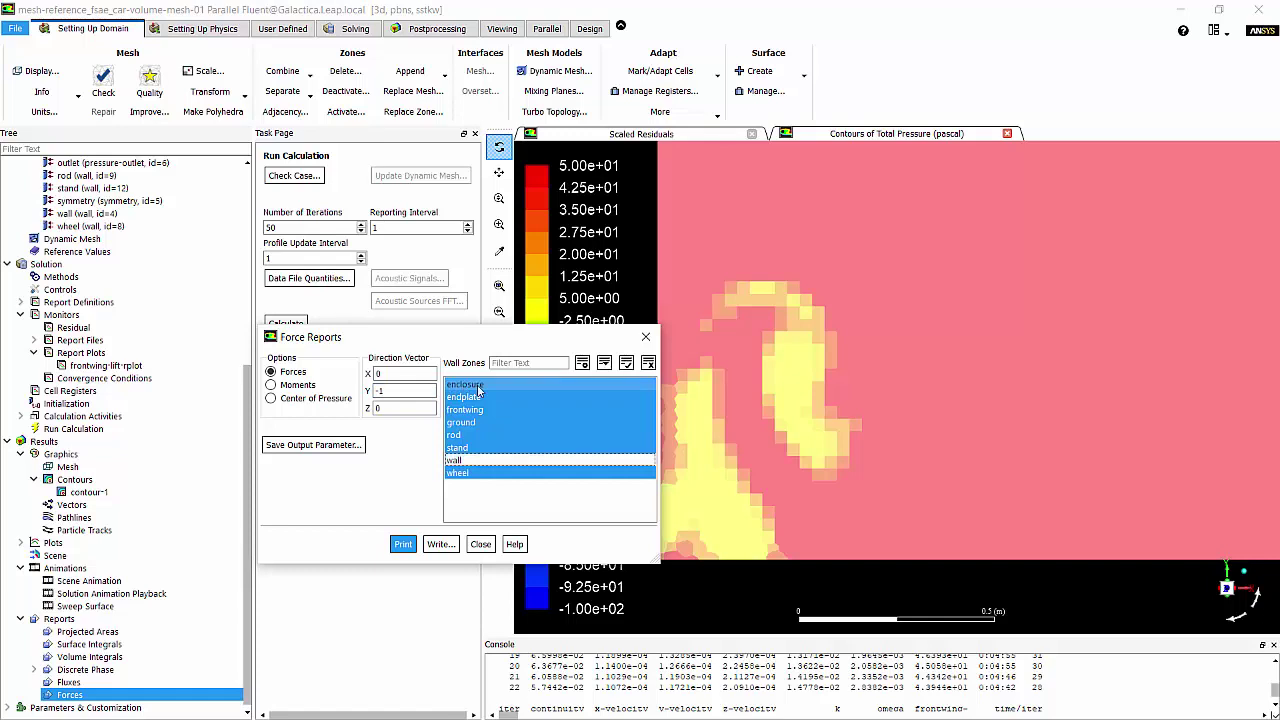
click(468, 422)
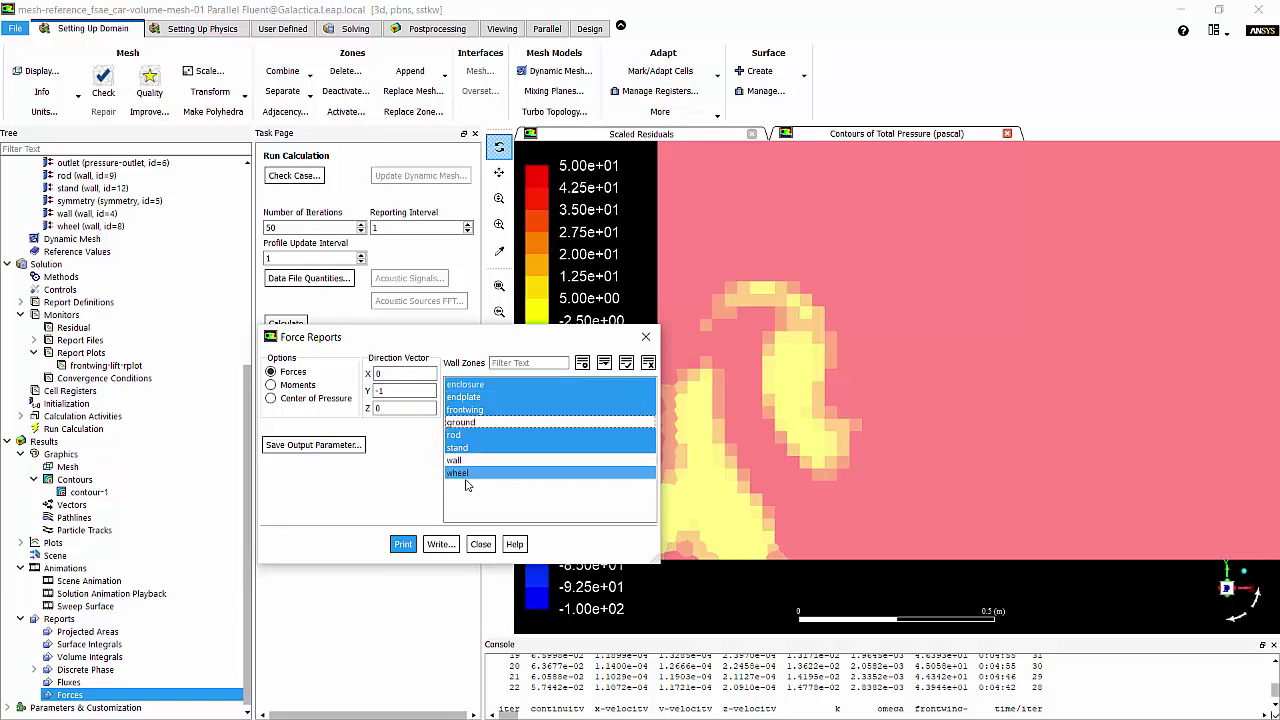
click(470, 450)
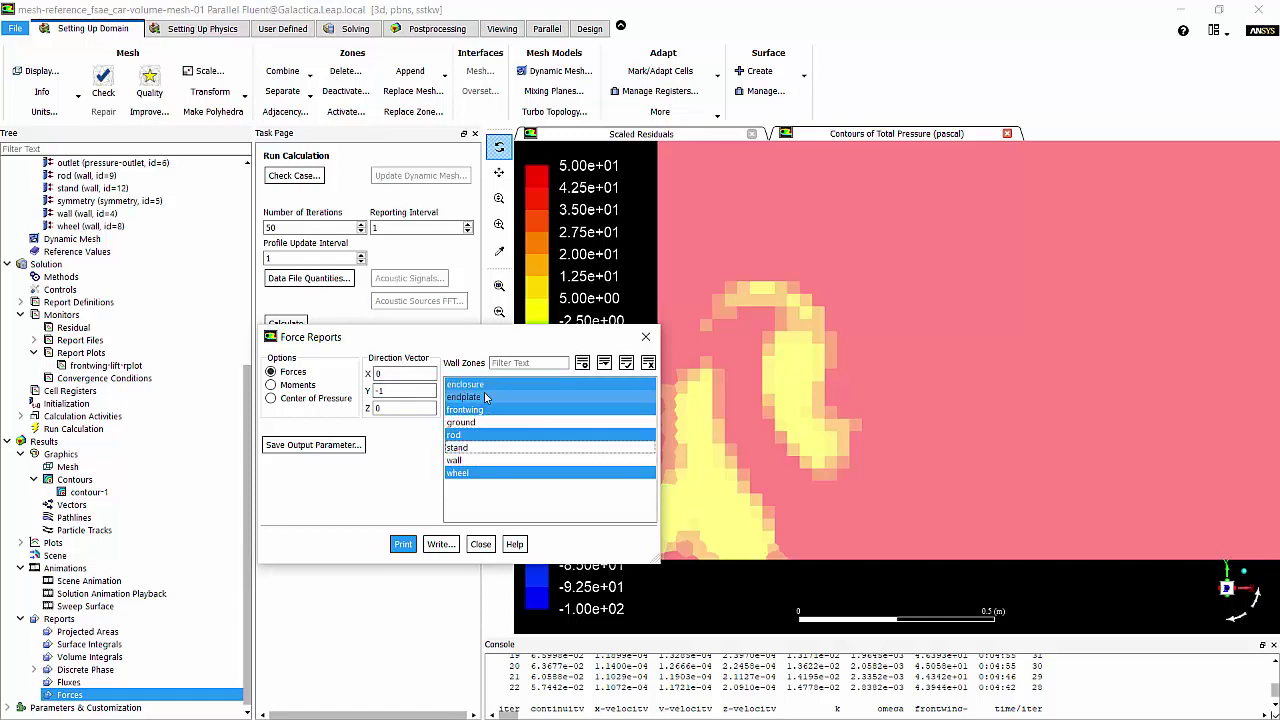
click(404, 545)
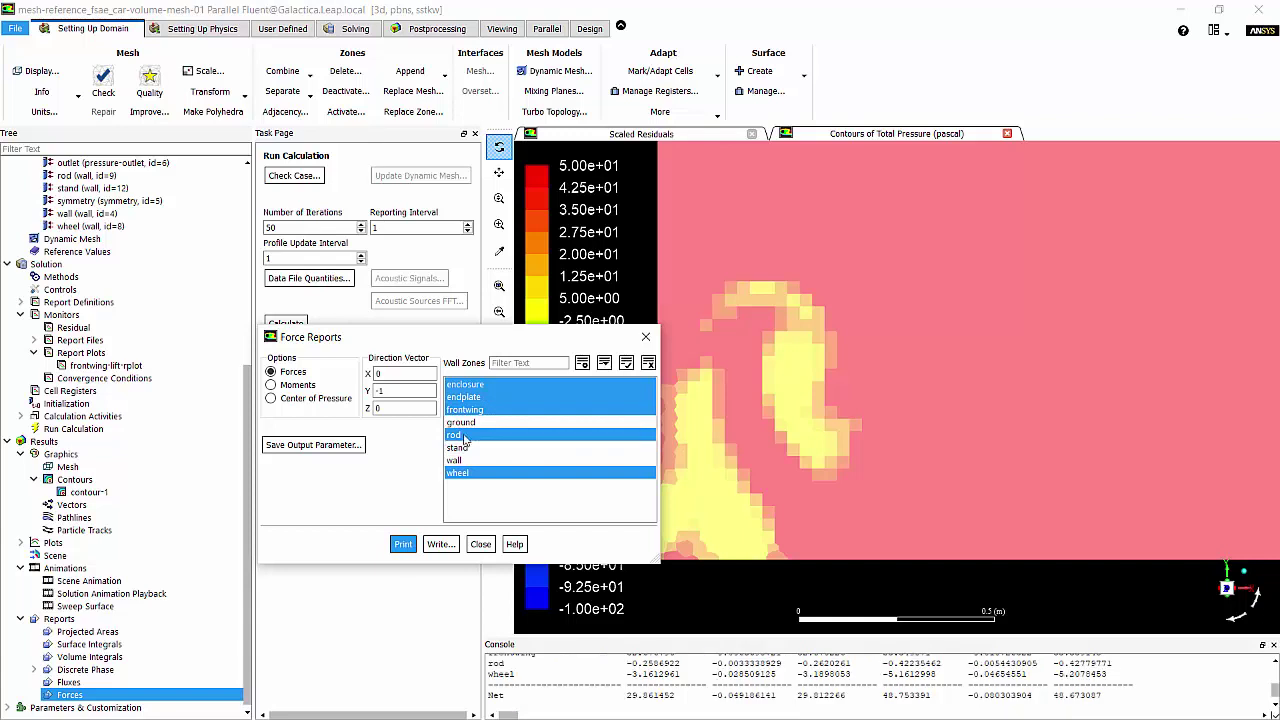
drag(330, 337, 180, 259)
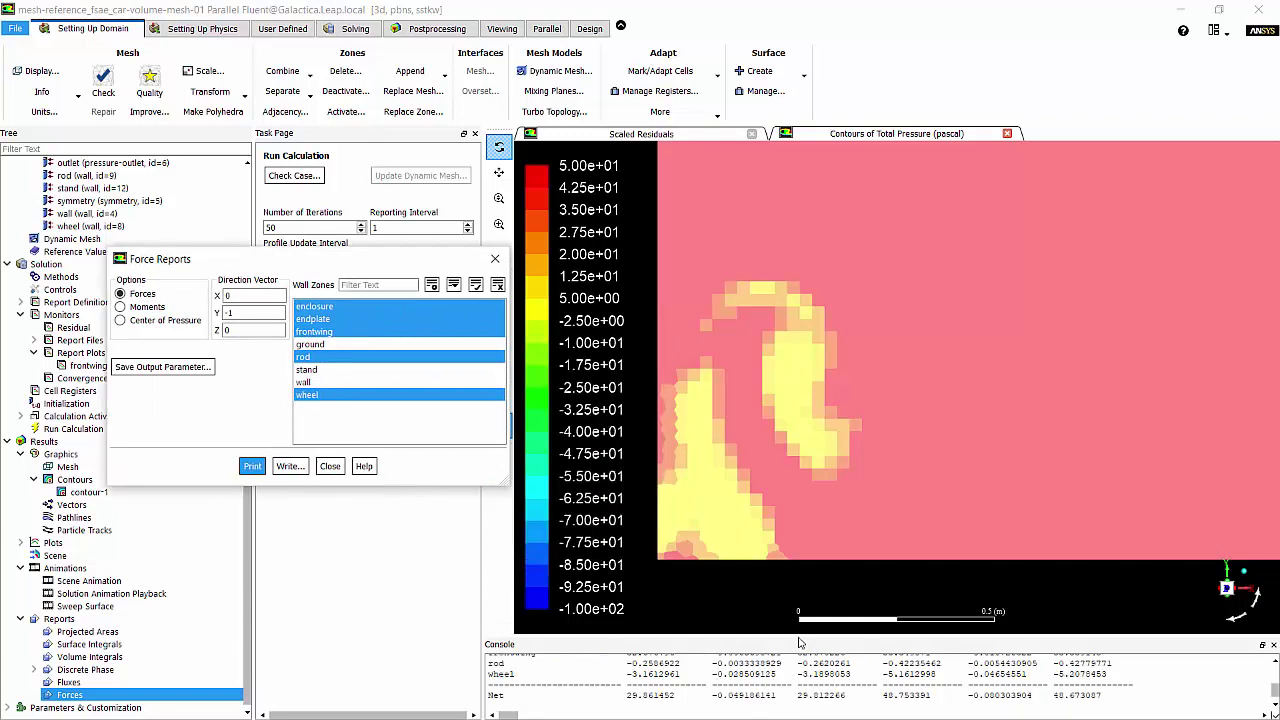
drag(799, 644, 790, 453)
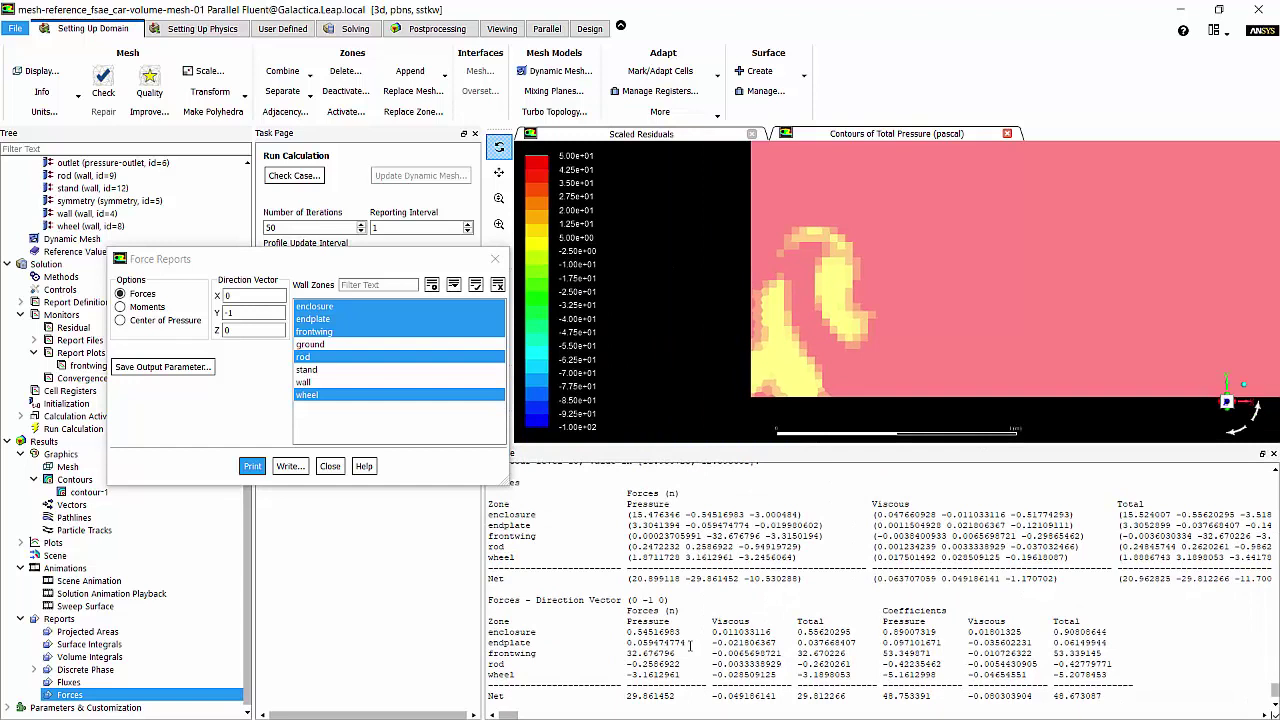